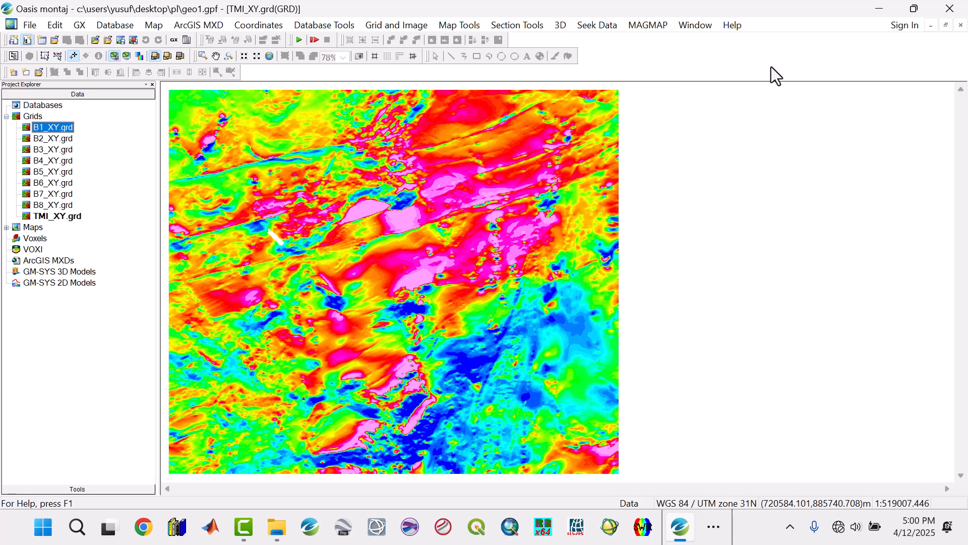
Minimize the grid window, close the A.jpg image and bring up the Geothermal Energy Software folder in File Explorer.
click(880, 15)
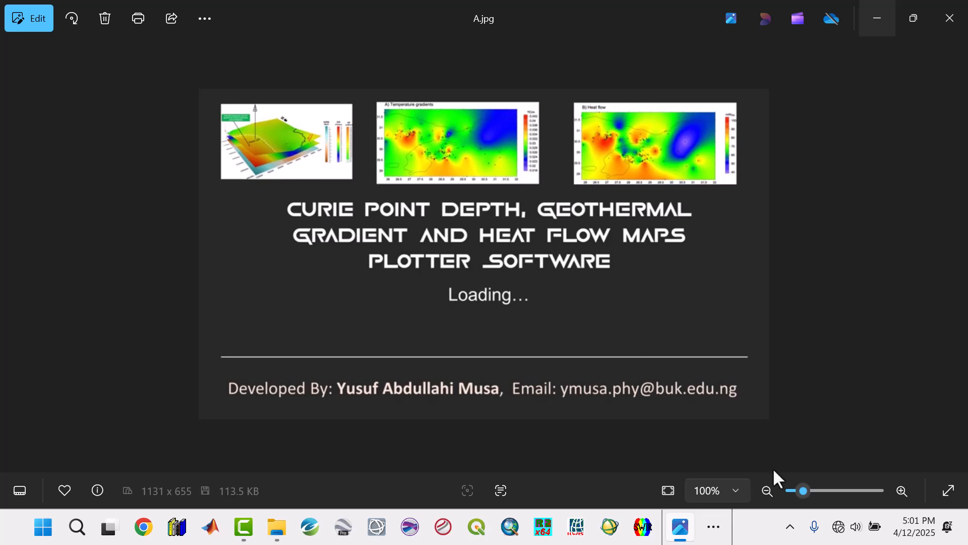
click(948, 13)
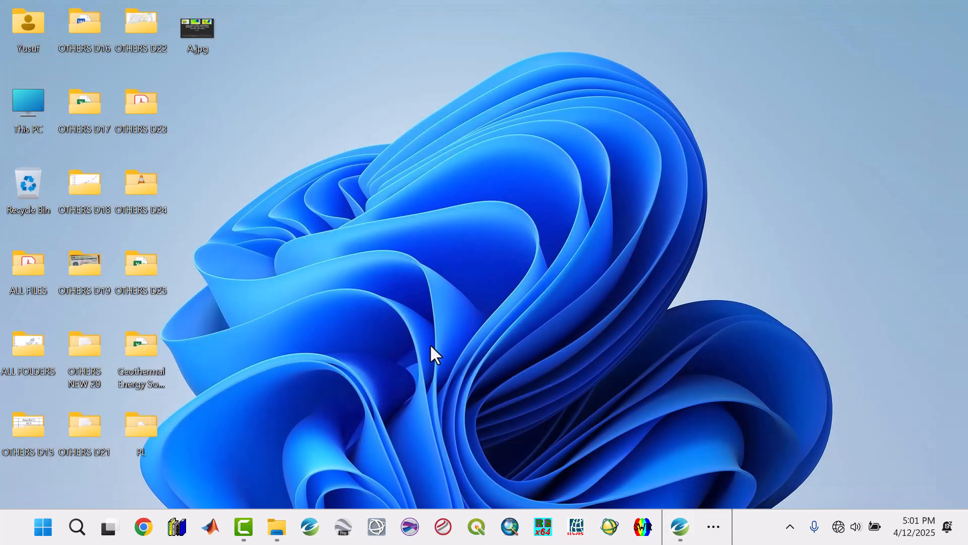
mouse_move(271, 525)
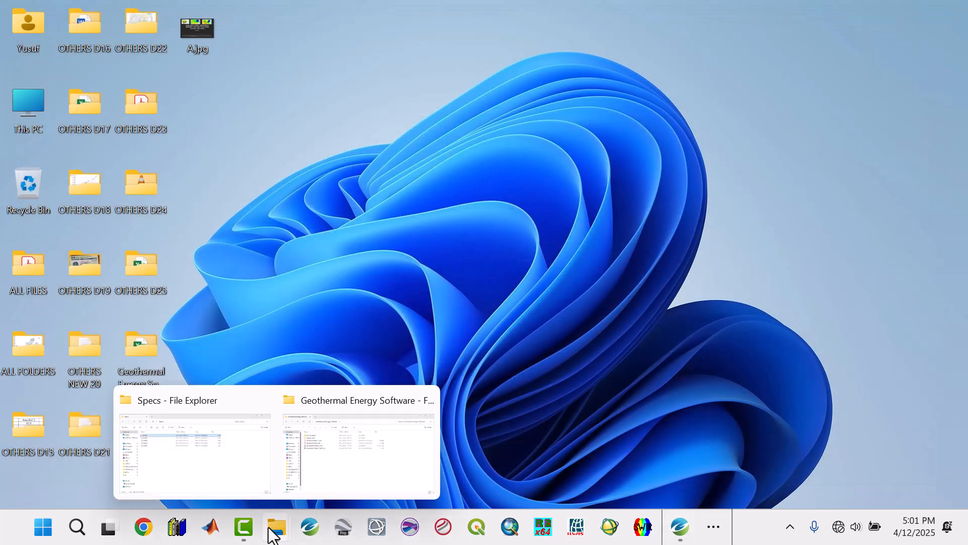
click(340, 461)
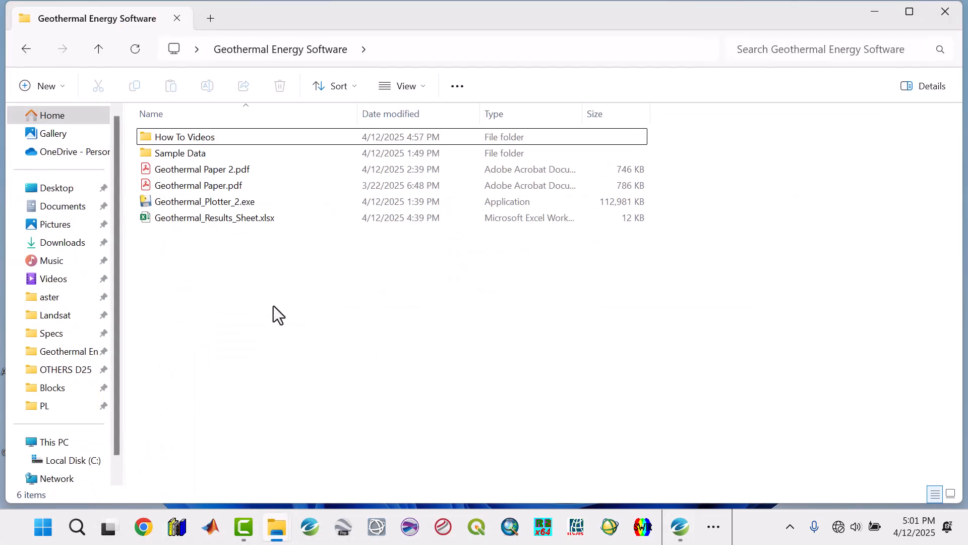
Select Geothermal Paper.pdf in the folder, and switch to the already open Geothermal Paper 2.pdf in Adobe Acrobat.
click(198, 174)
click(199, 184)
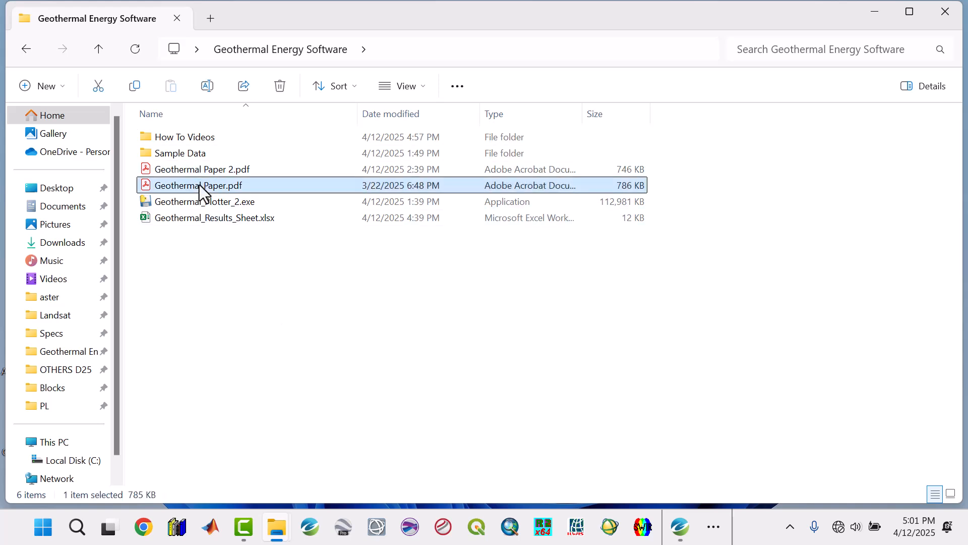
click(715, 532)
mouse_move(703, 486)
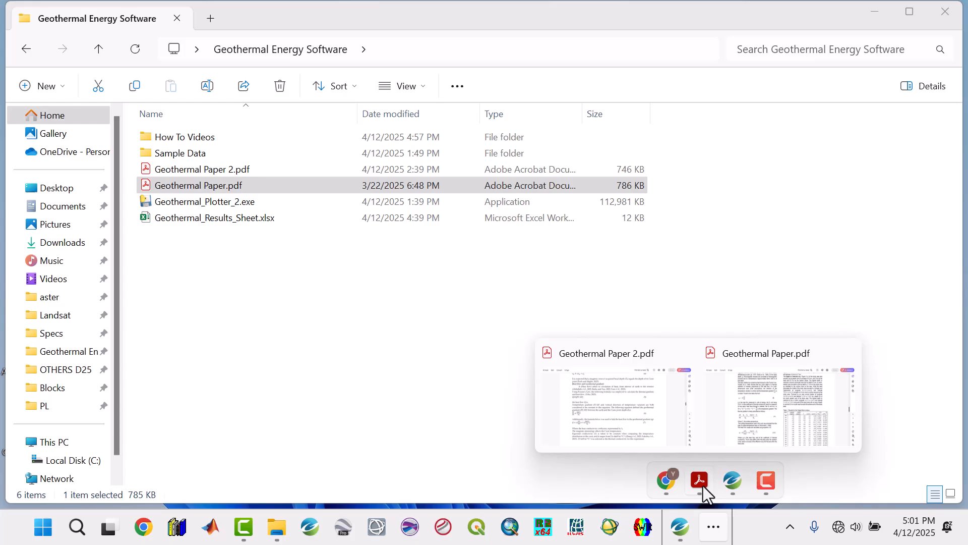
click(646, 413)
Examine Geothermal Paper 2.pdf from its title page through the heat flow equations and spectral block plots to Table 2.
scroll(498, 267, up, 15)
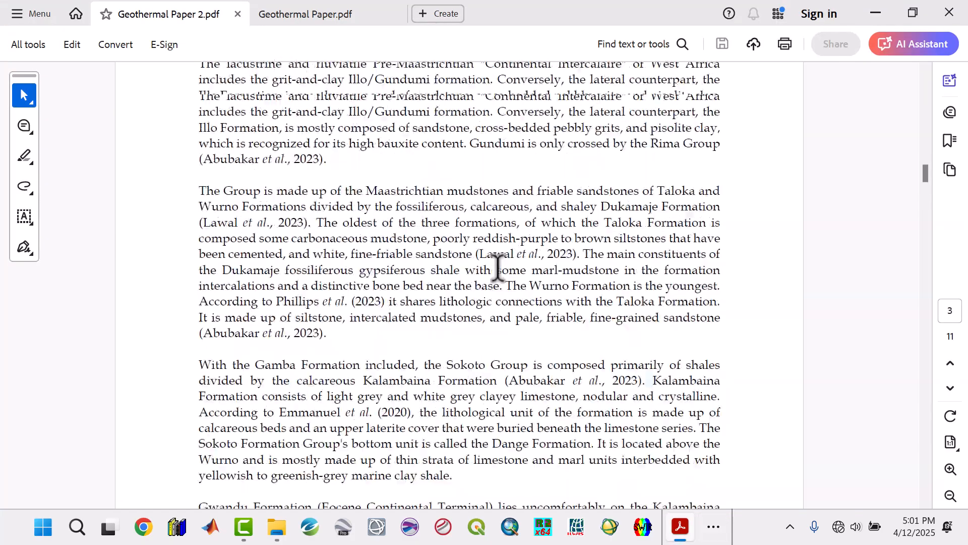
scroll(498, 267, up, 5)
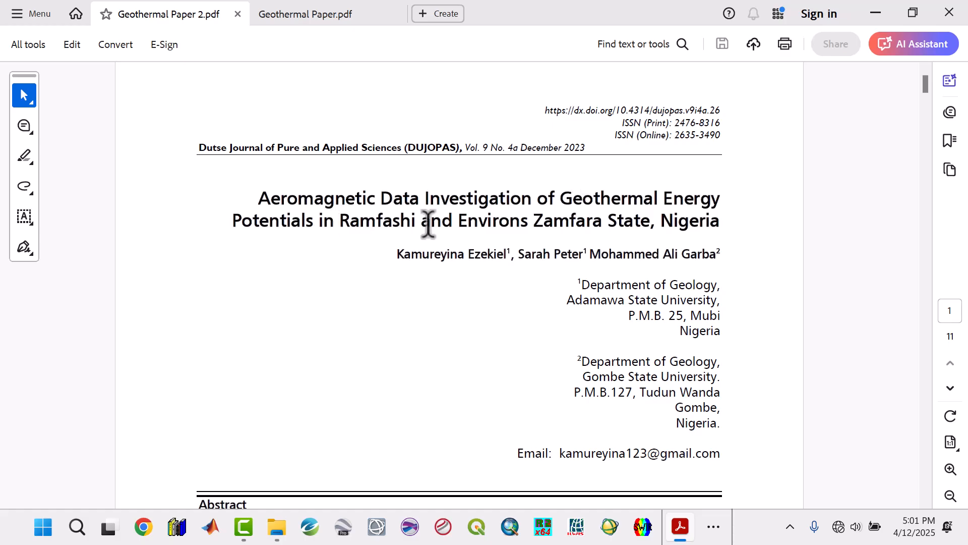
scroll(640, 347, down, 20)
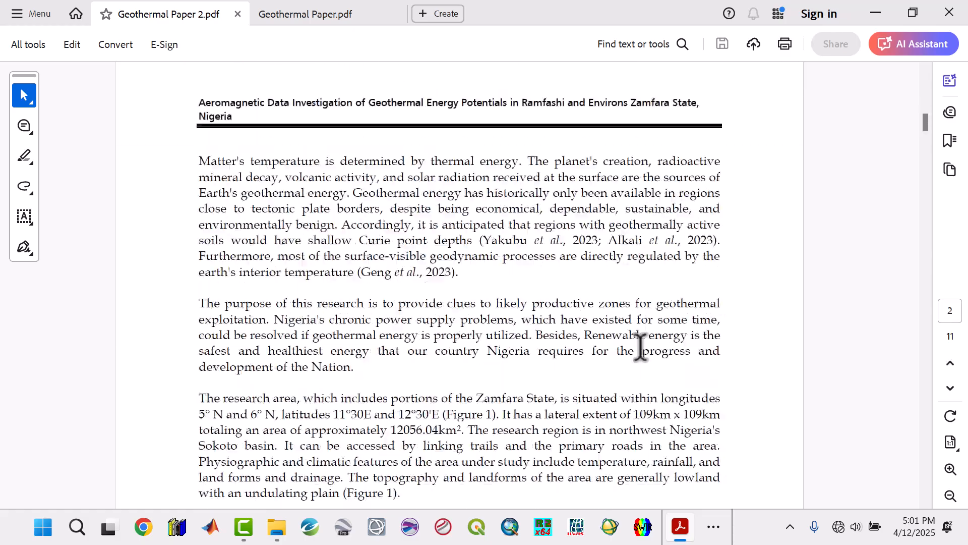
scroll(641, 347, down, 20)
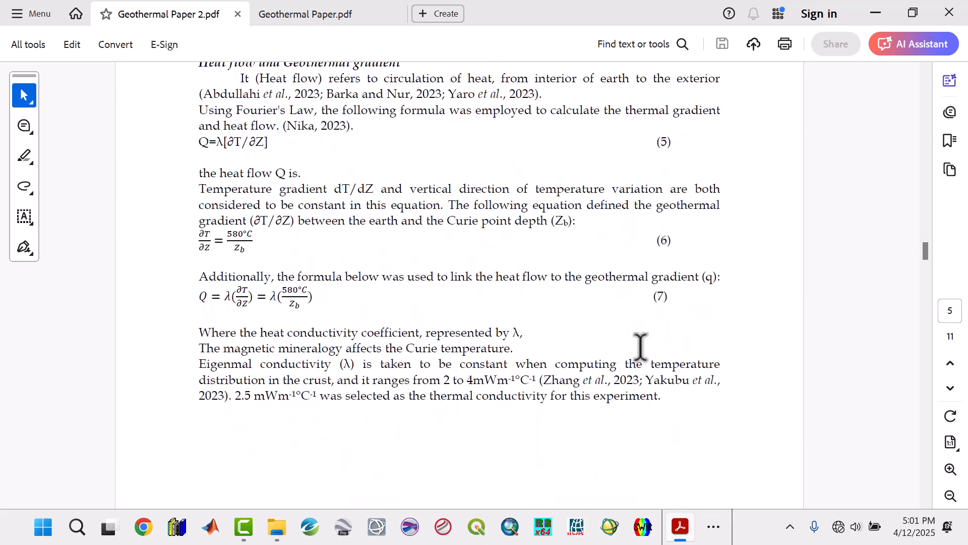
scroll(641, 347, down, 20)
scroll(640, 347, up, 10)
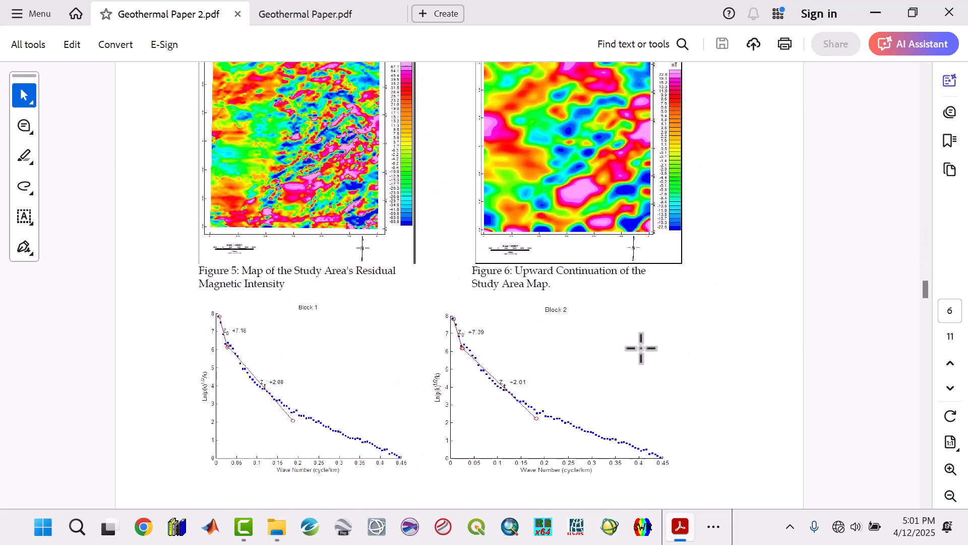
scroll(549, 362, down, 2)
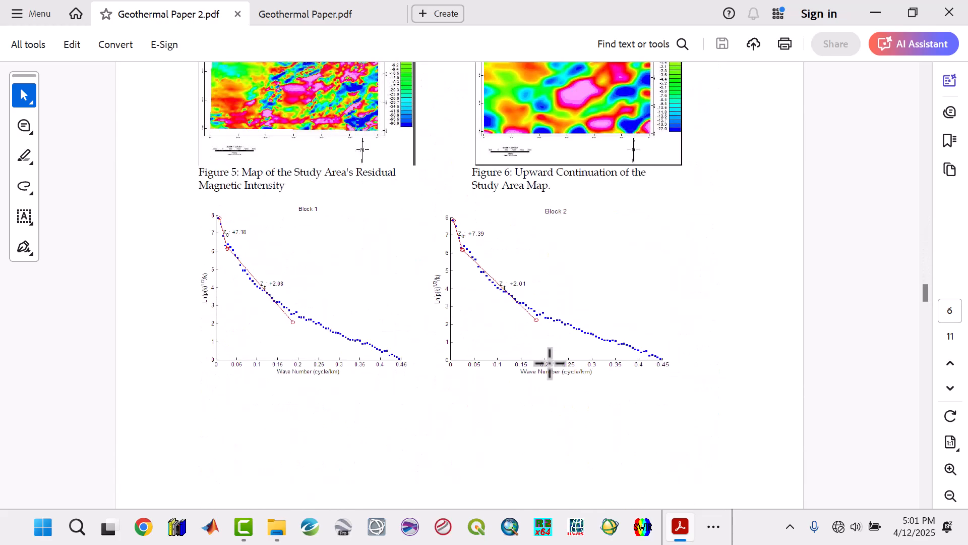
scroll(549, 362, down, 2)
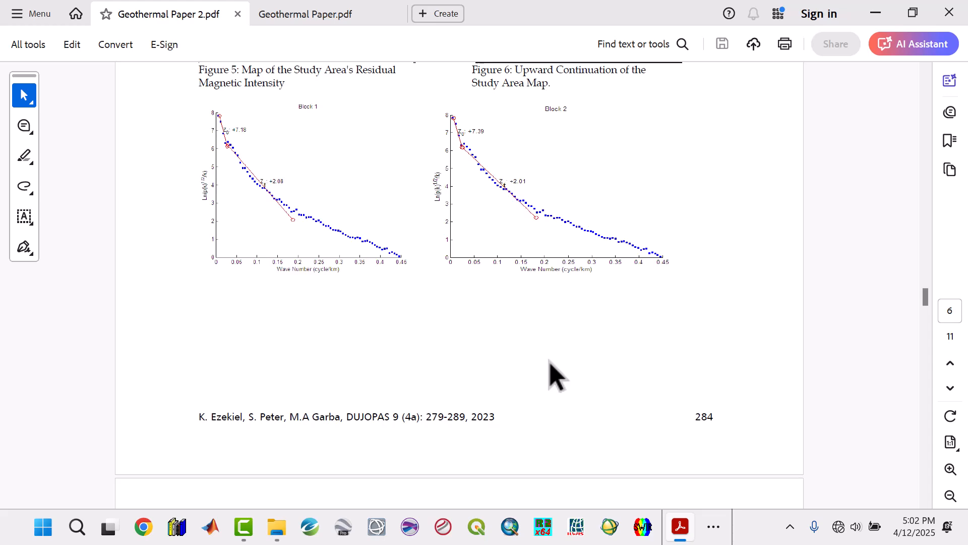
scroll(556, 375, down, 1)
scroll(556, 376, down, 3)
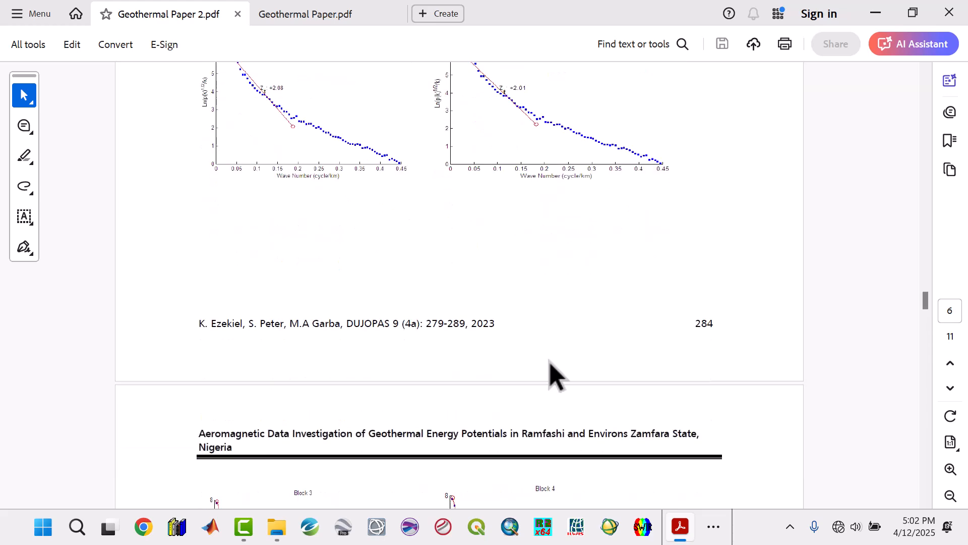
scroll(554, 373, down, 12)
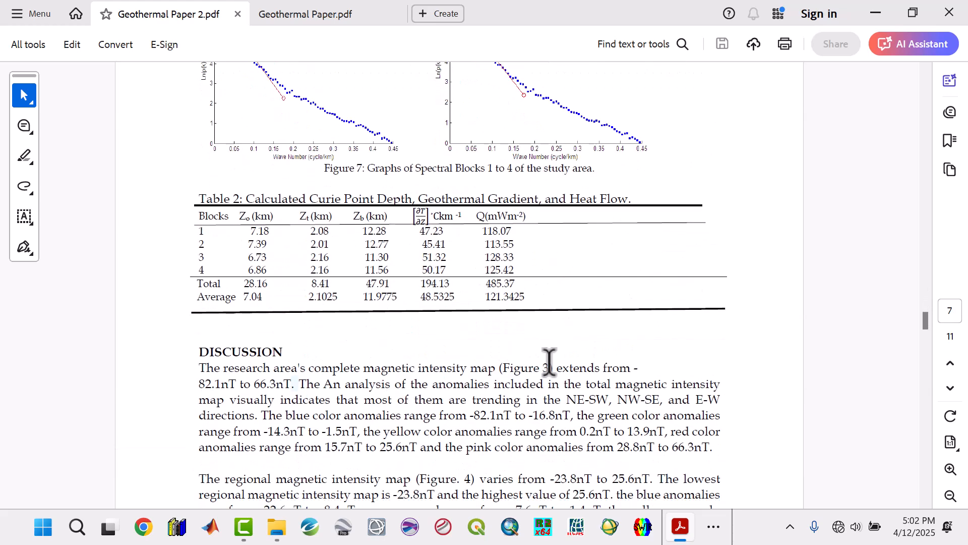
Switch to Geothermal Paper.pdf and examine its HRAM map, spectral plots, depth, geothermal gradient and heat flow maps, and Table 1.
click(273, 20)
scroll(444, 341, up, 20)
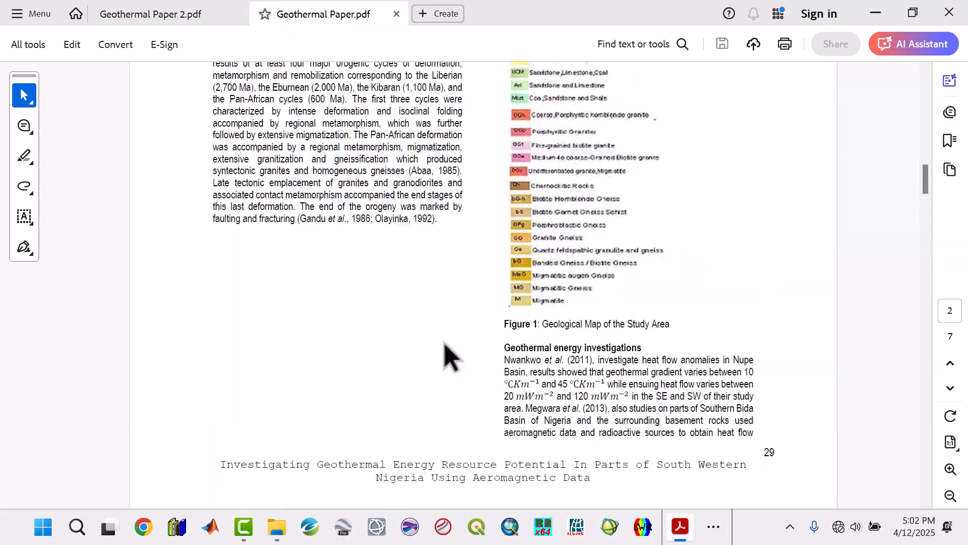
scroll(444, 341, down, 20)
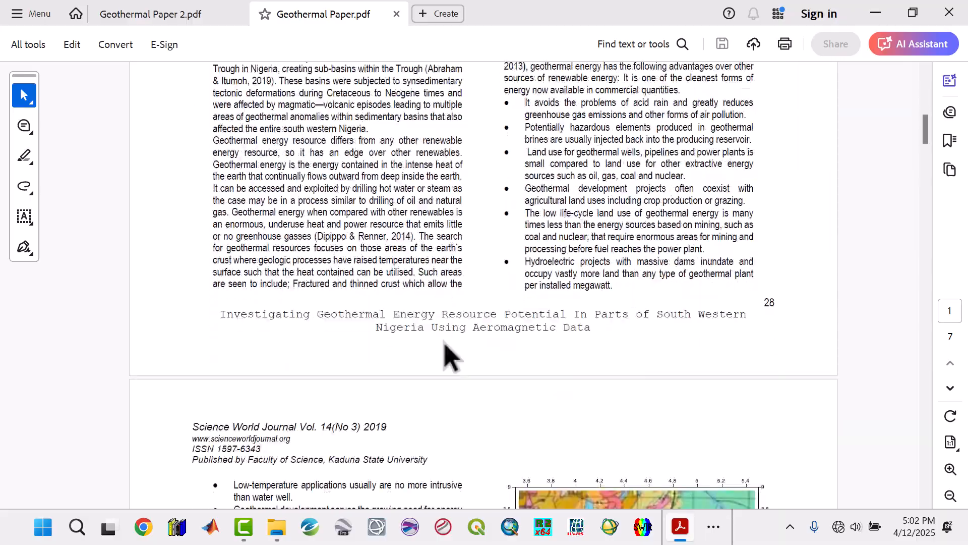
scroll(443, 345, down, 12)
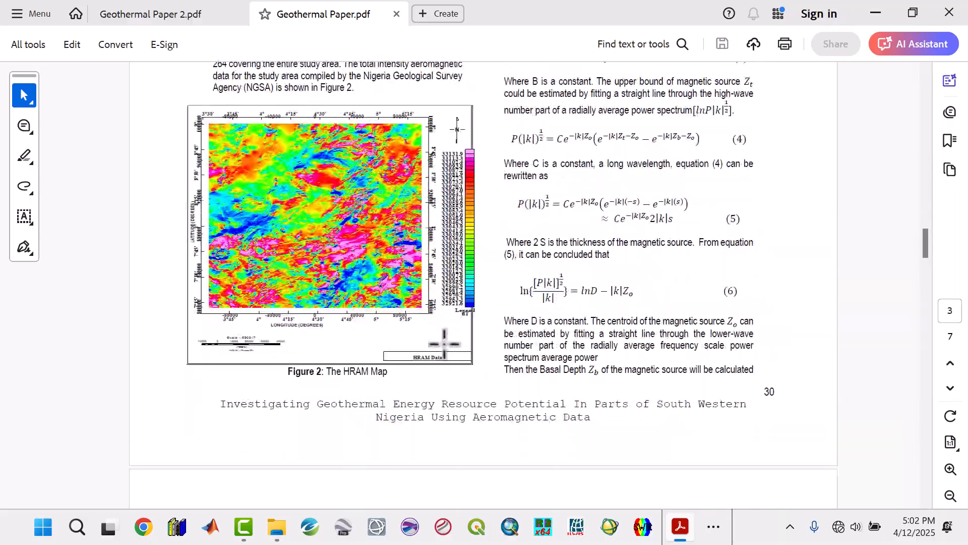
scroll(444, 341, down, 8)
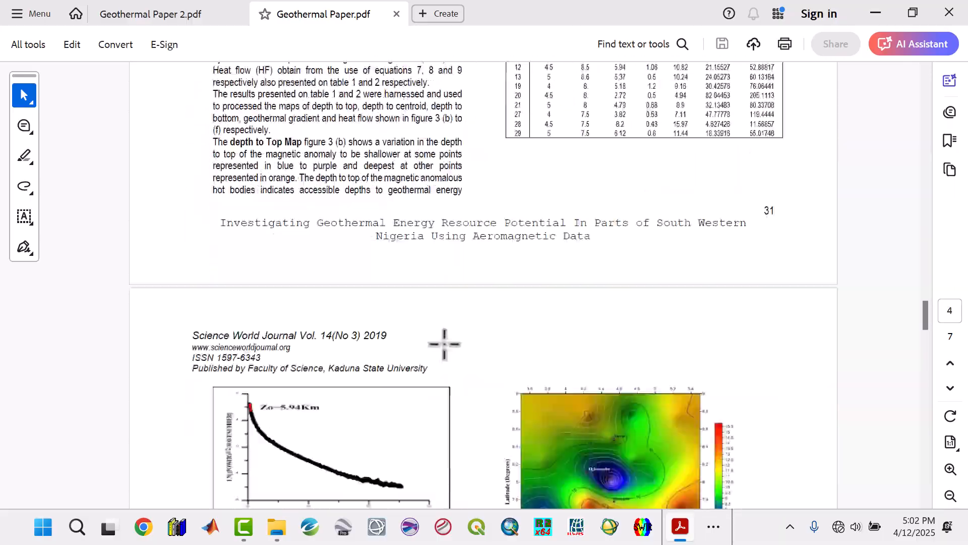
scroll(385, 395, down, 9)
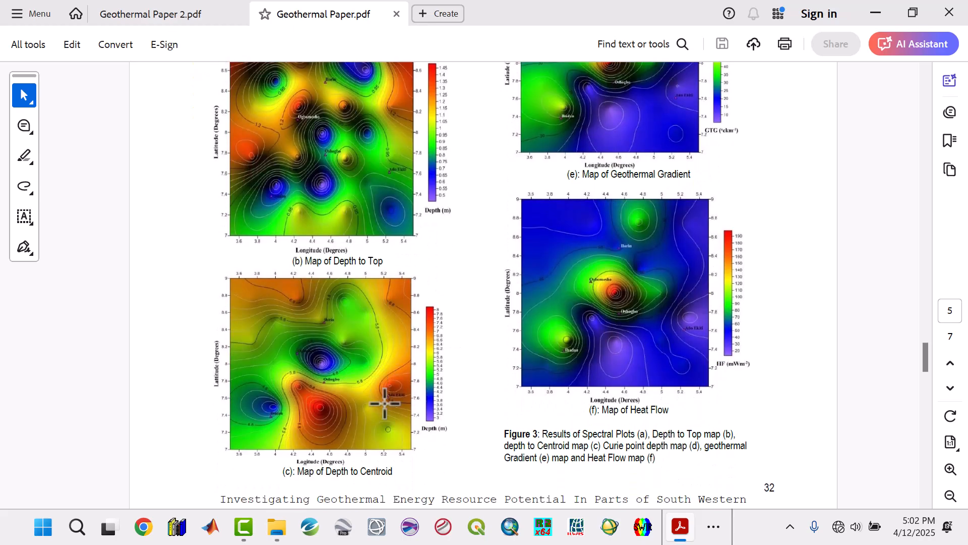
scroll(385, 400, up, 12)
scroll(385, 404, down, 6)
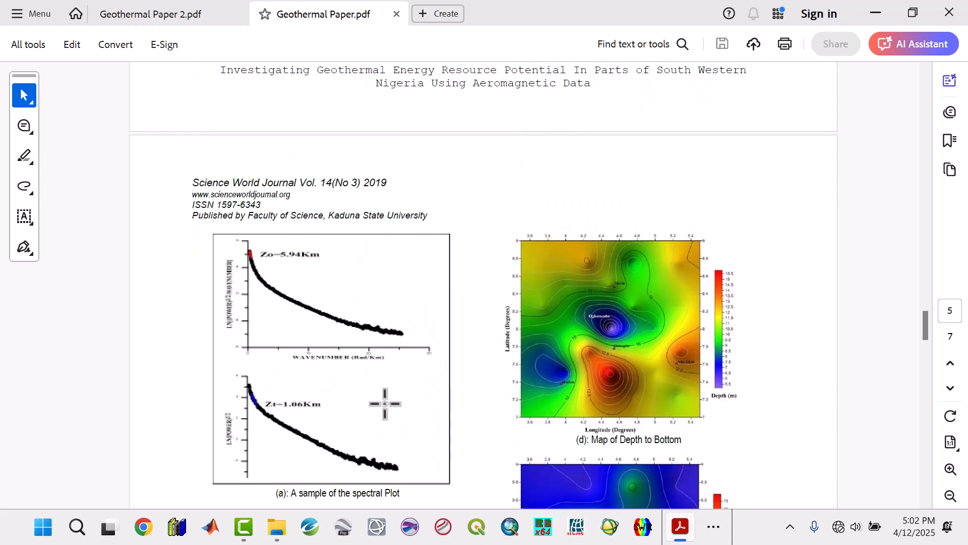
scroll(385, 404, down, 7)
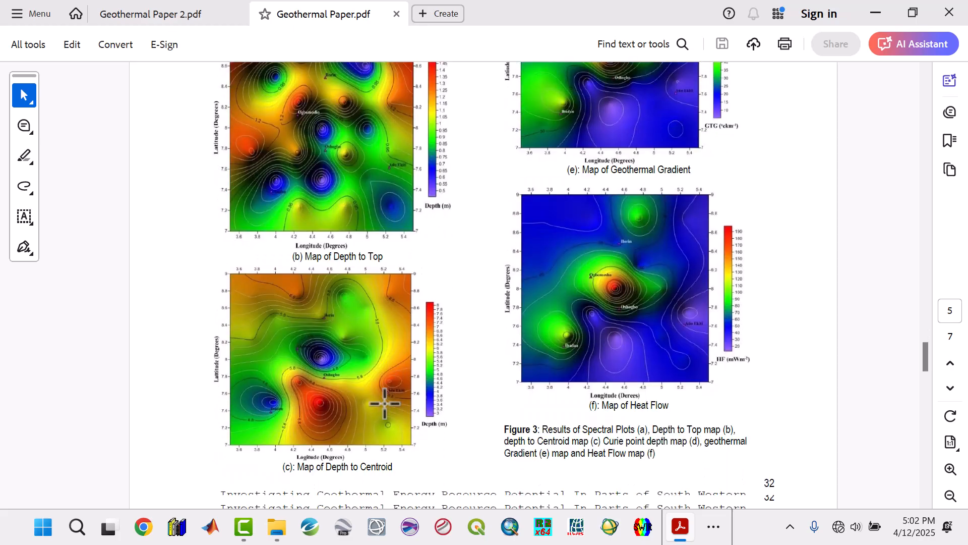
scroll(625, 333, up, 5)
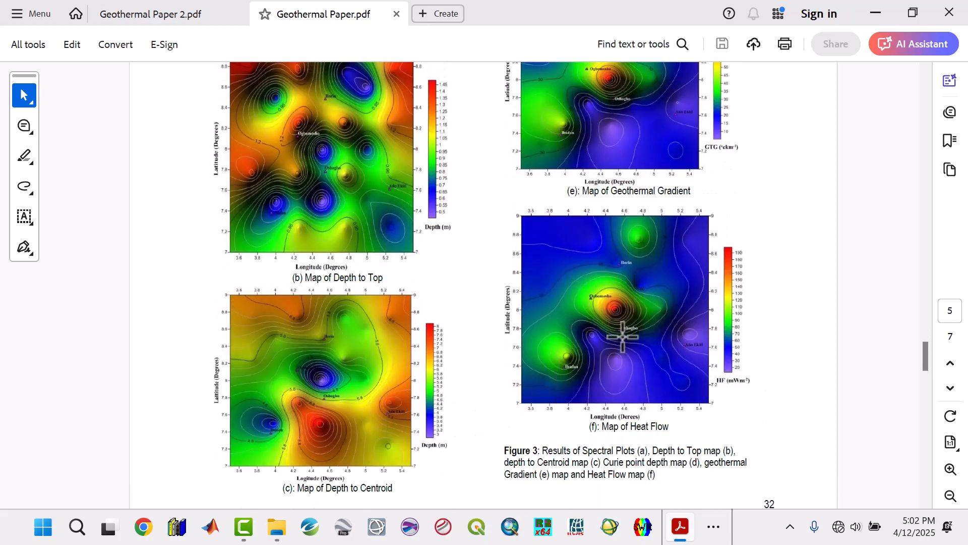
scroll(633, 310, up, 3)
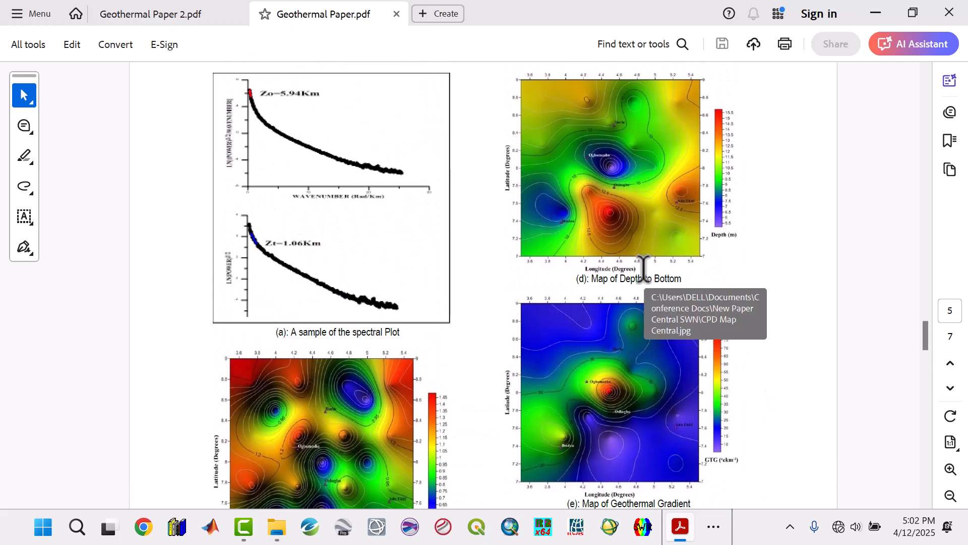
scroll(623, 265, down, 8)
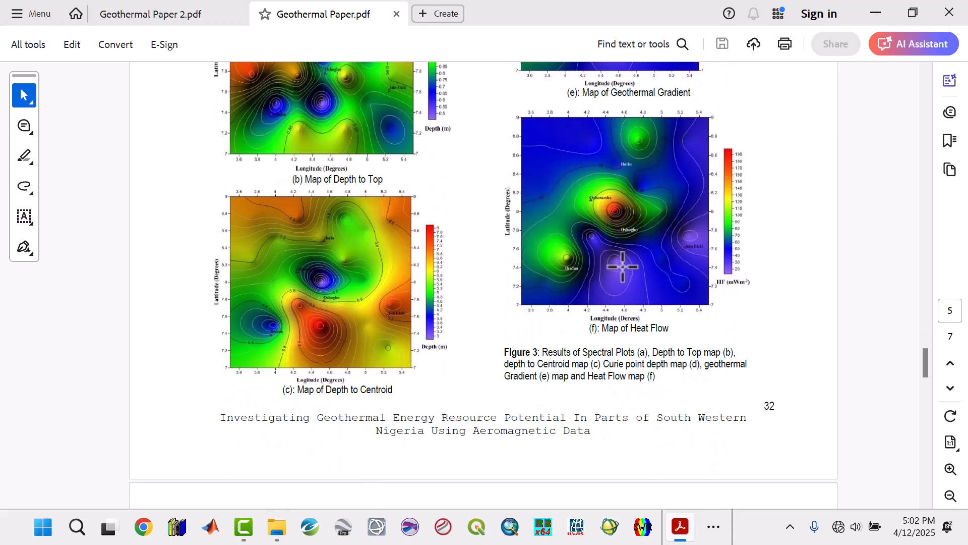
scroll(364, 388, up, 3)
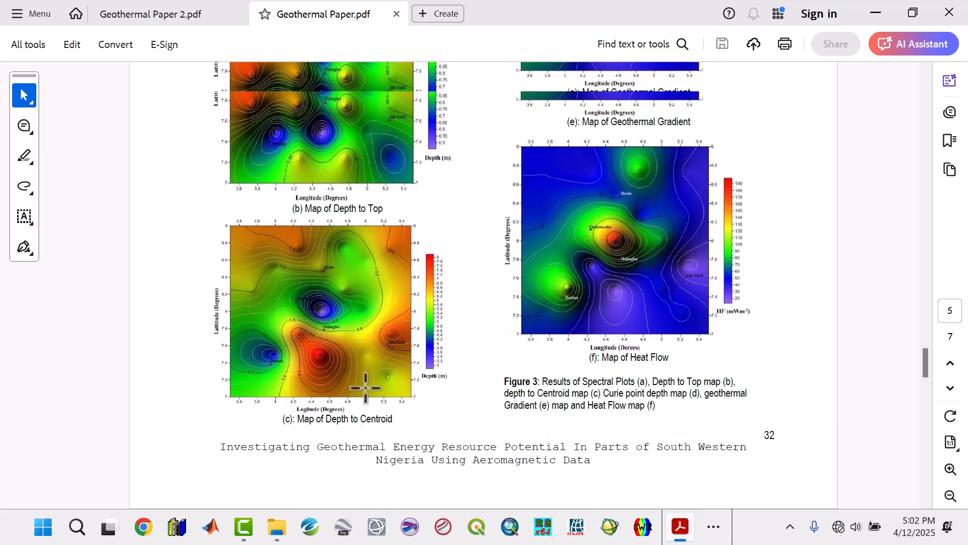
scroll(567, 275, up, 18)
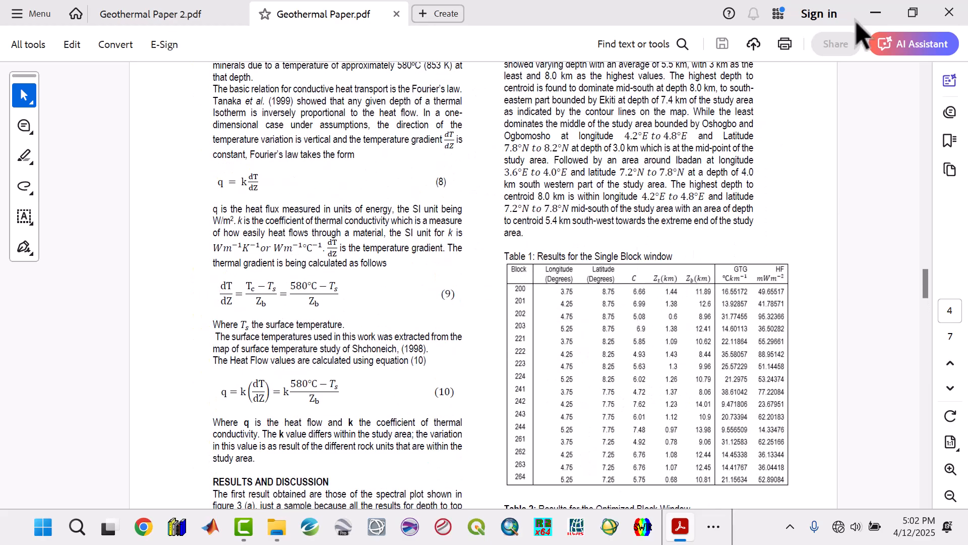
Return to the Geothermal Energy Software folder in File Explorer and open its Sample Data subfolder.
click(872, 10)
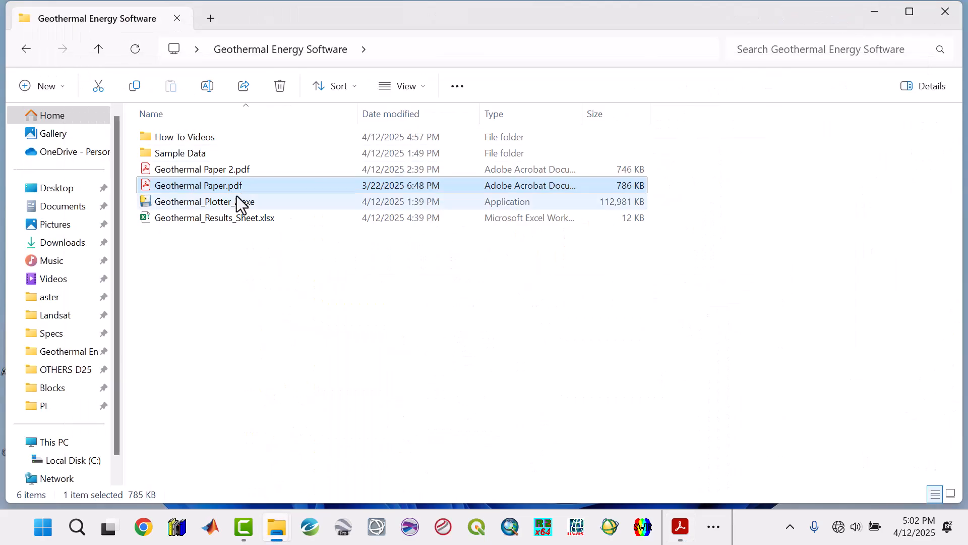
click(175, 218)
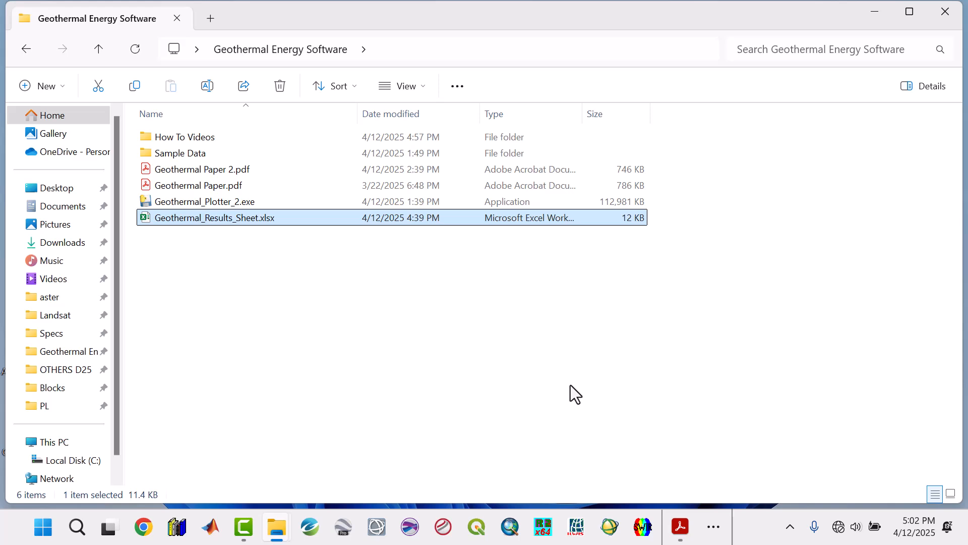
double_click(184, 153)
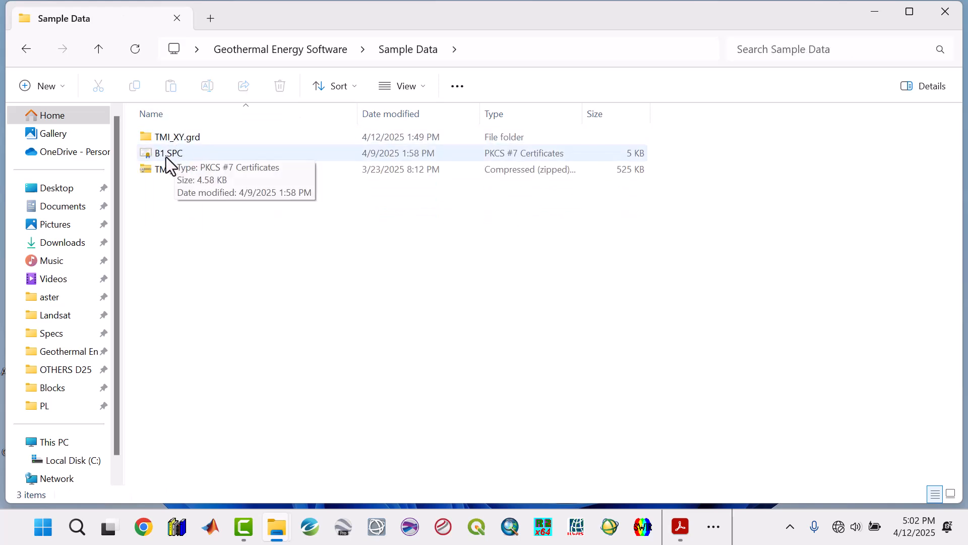
Open B1.SPC in Notepad, maximize its window and look through the radially averaged power spectrum table.
click(164, 153)
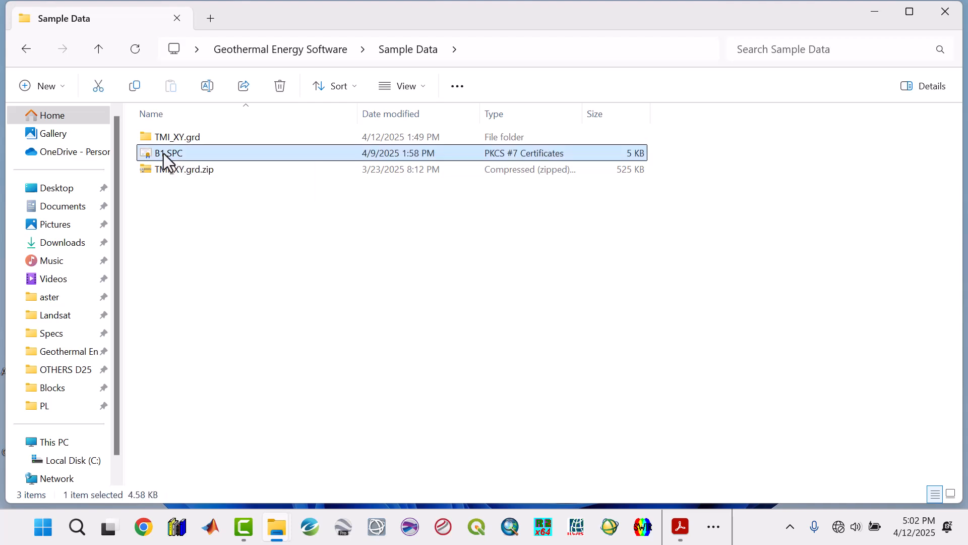
right_click(163, 153)
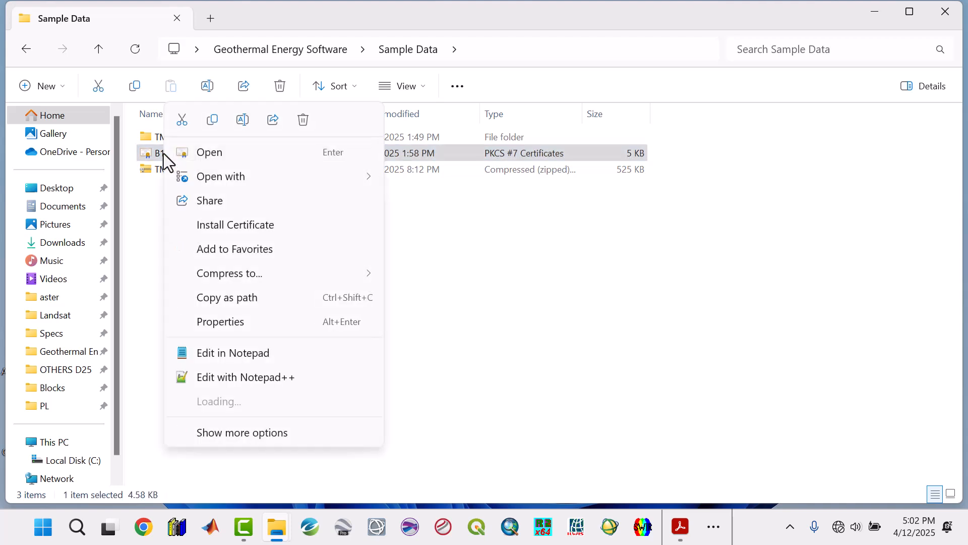
click(247, 353)
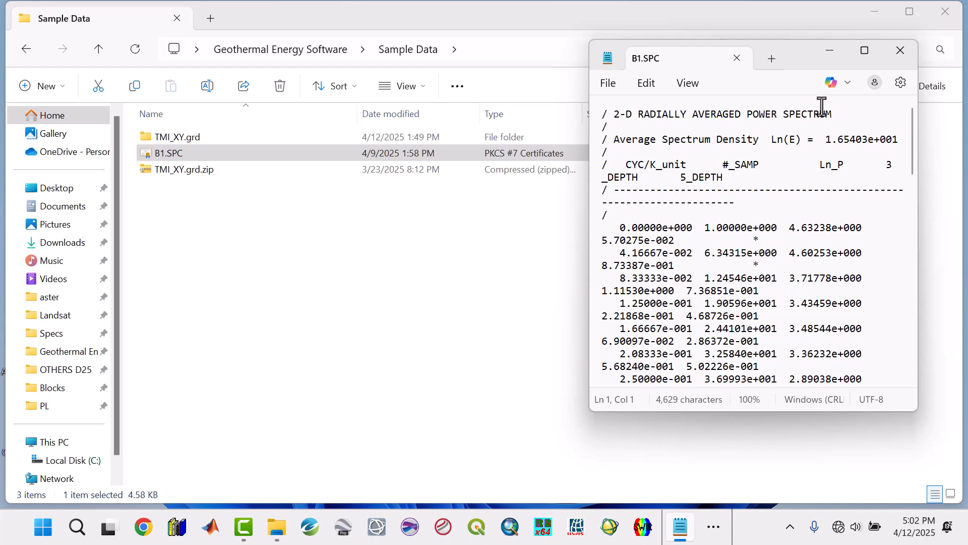
click(864, 51)
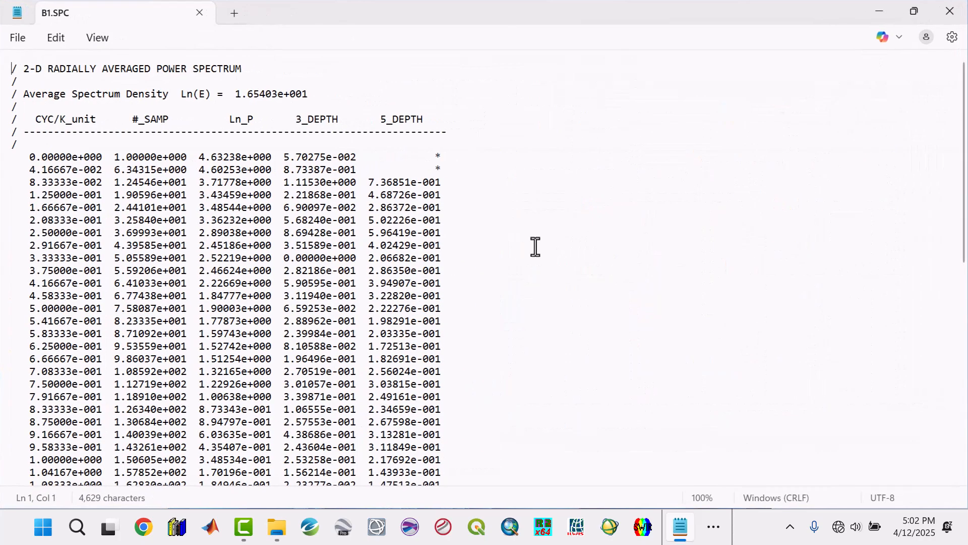
click(388, 204)
scroll(389, 205, down, 10)
scroll(388, 204, up, 3)
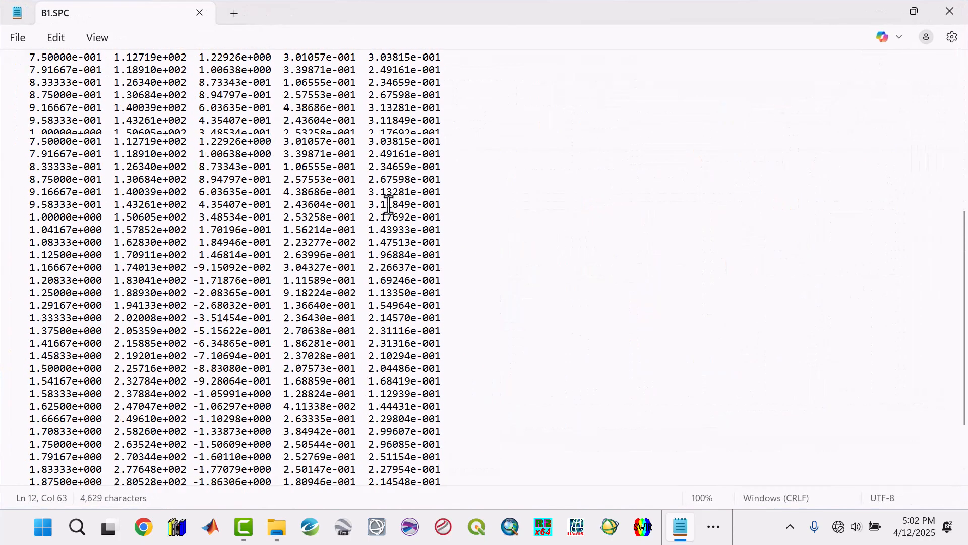
Review the column headers at the start of the B1.SPC spectrum table and close the file.
scroll(388, 204, up, 8)
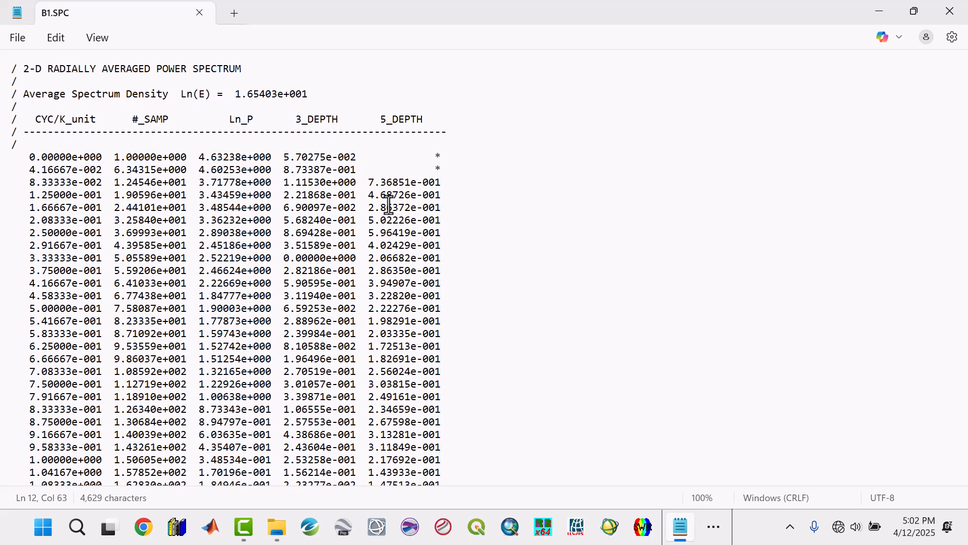
click(145, 146)
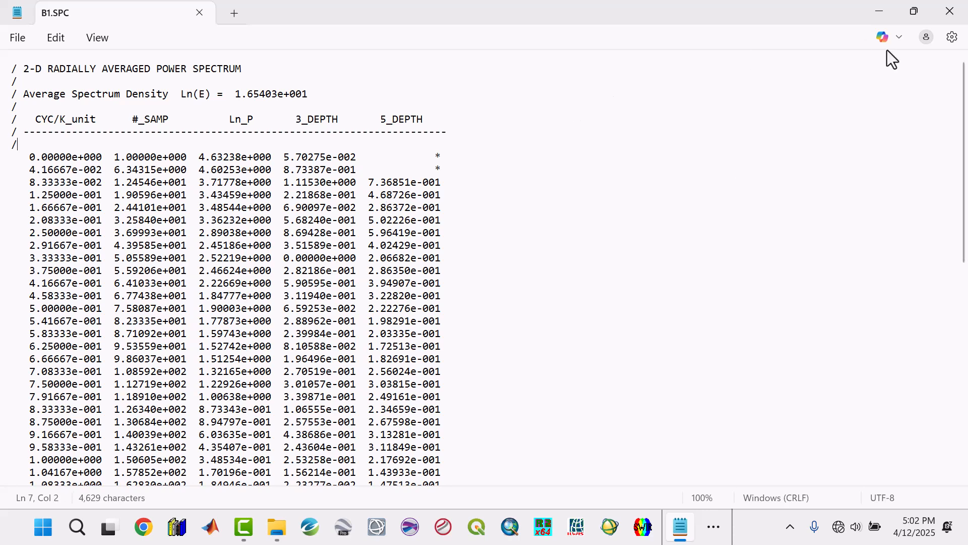
click(950, 12)
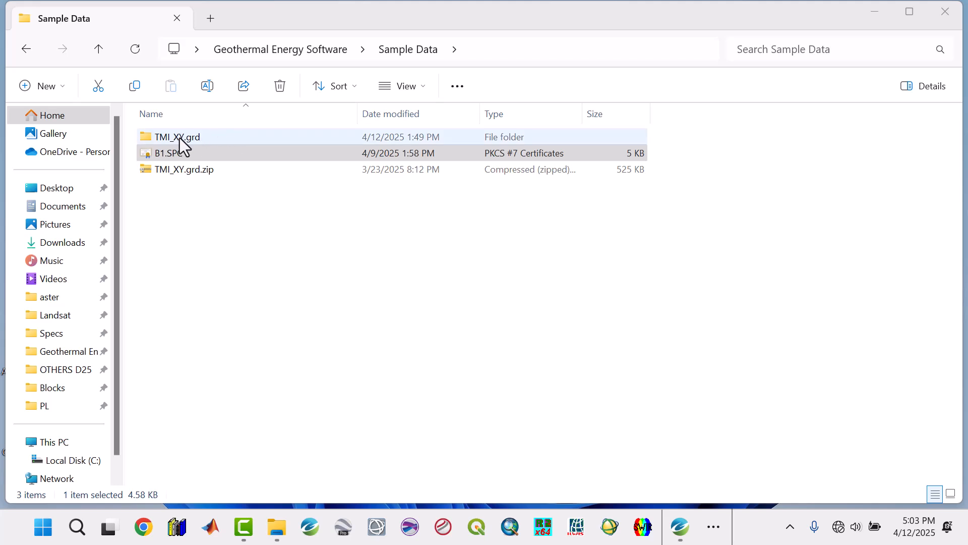
Open the TMI_XY.grd sample folder, view the TMI_XY.grd map and block grids in Oasis montaj, and minimize that program.
double_click(180, 141)
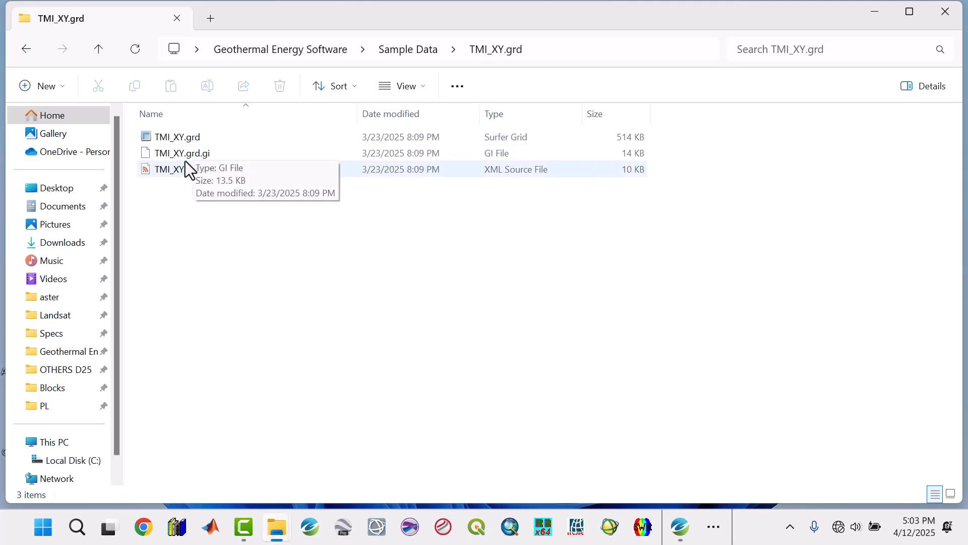
click(672, 526)
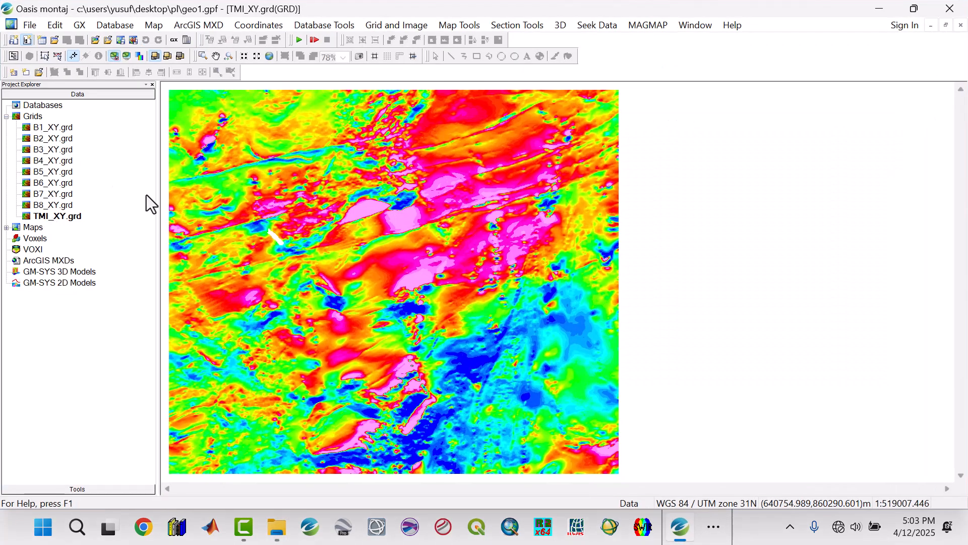
click(879, 8)
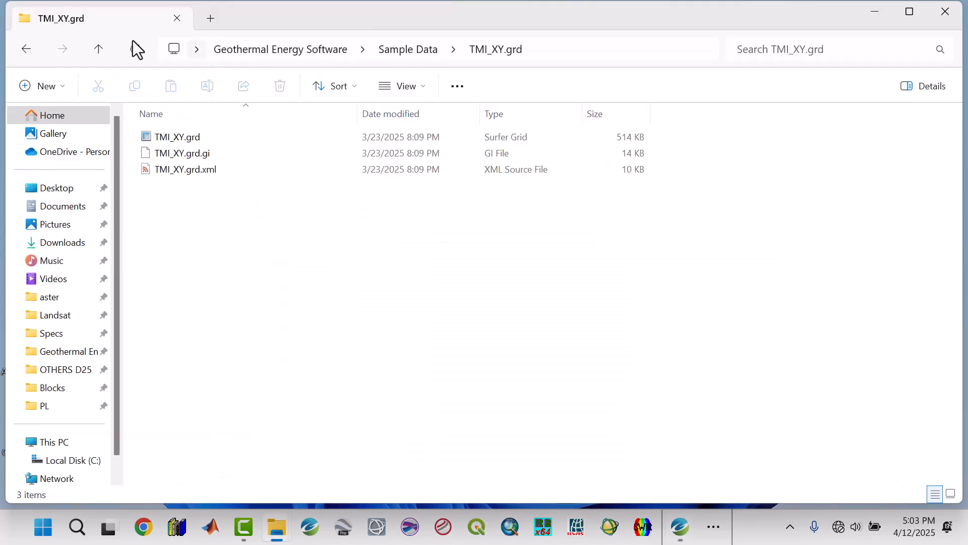
Go back to the Geothermal Energy Software folder, look inside How To Videos and return to the main folder.
click(101, 49)
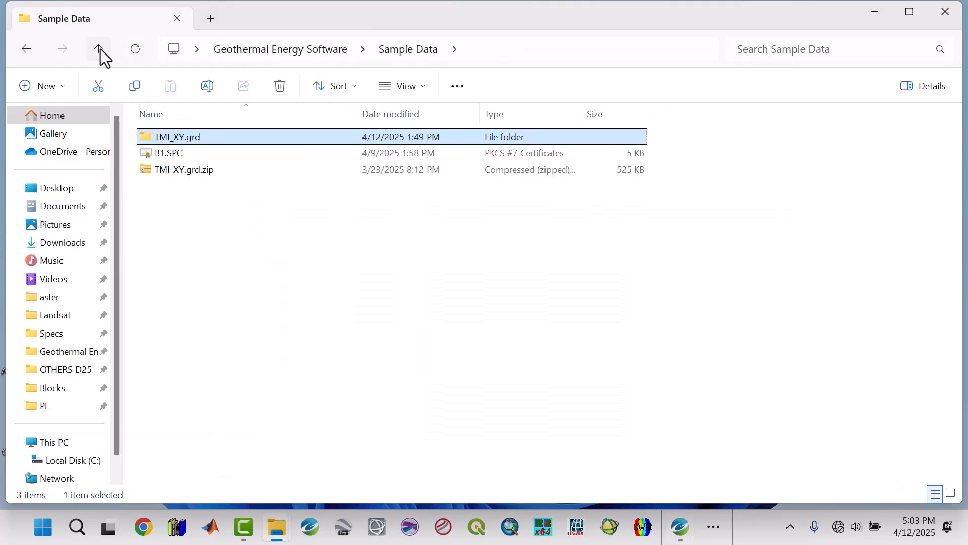
click(101, 50)
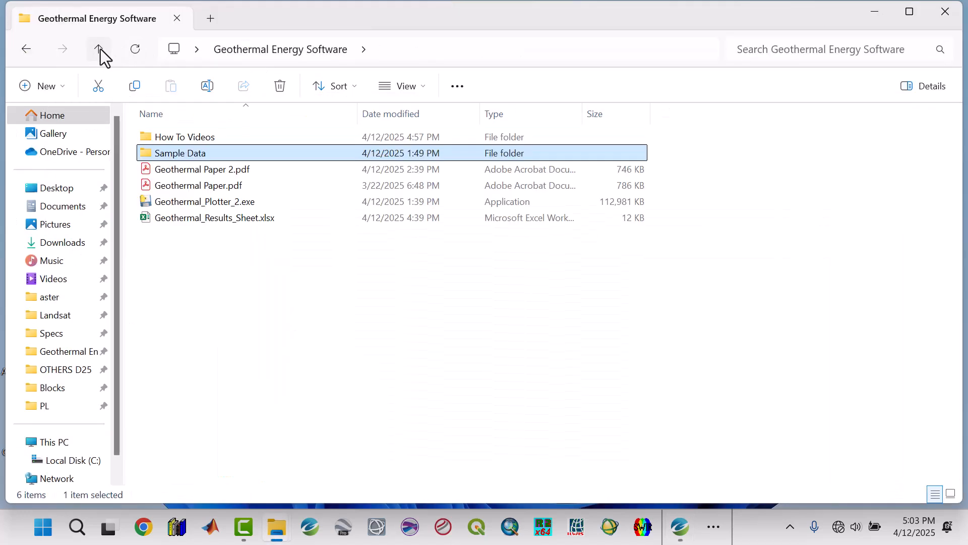
double_click(160, 135)
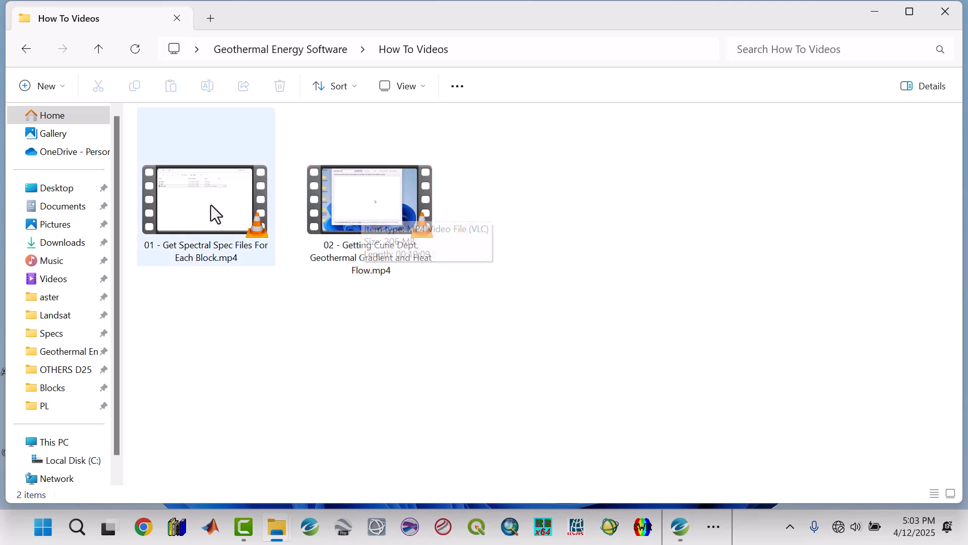
click(99, 49)
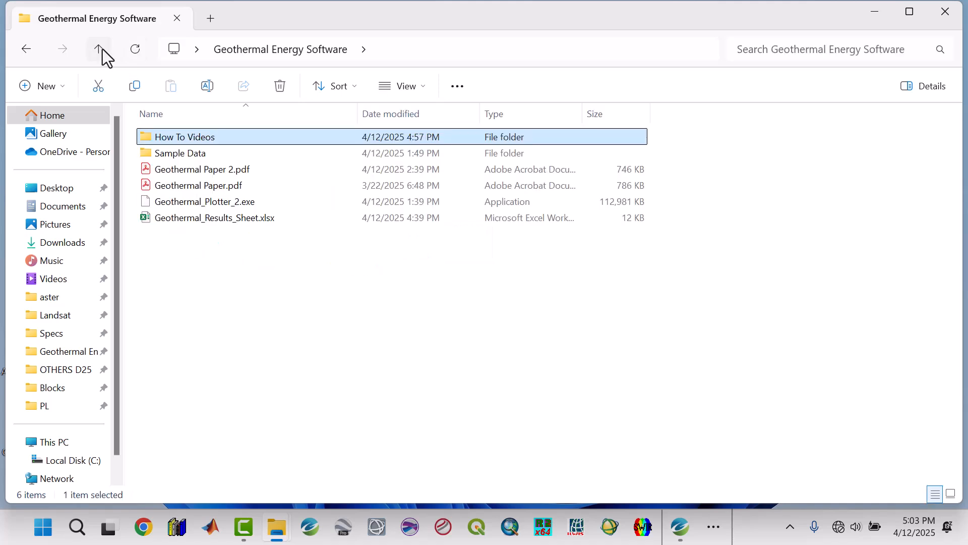
click(241, 278)
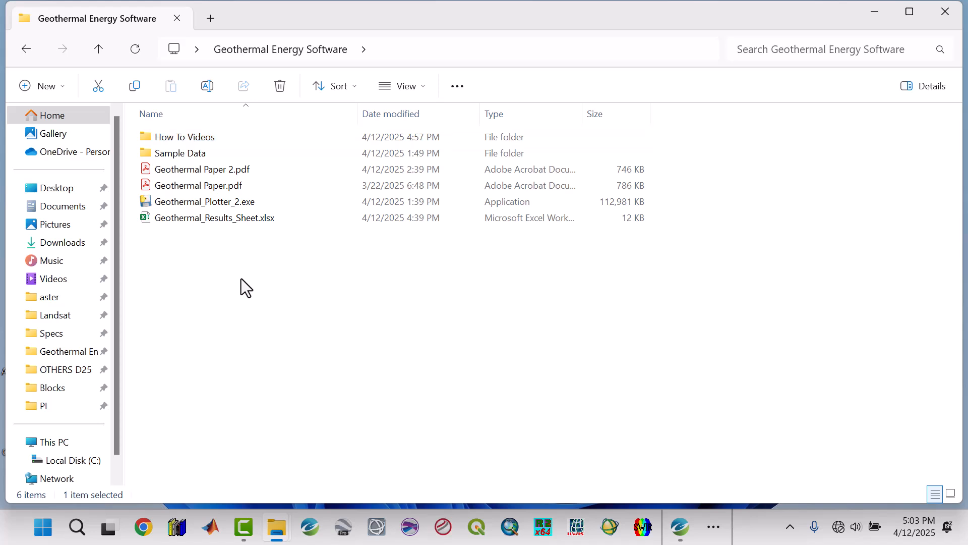
Open Geothermal_Results_Sheet.xlsx in Excel, maximize it and examine the block 1 longitude and latitude entries.
click(191, 217)
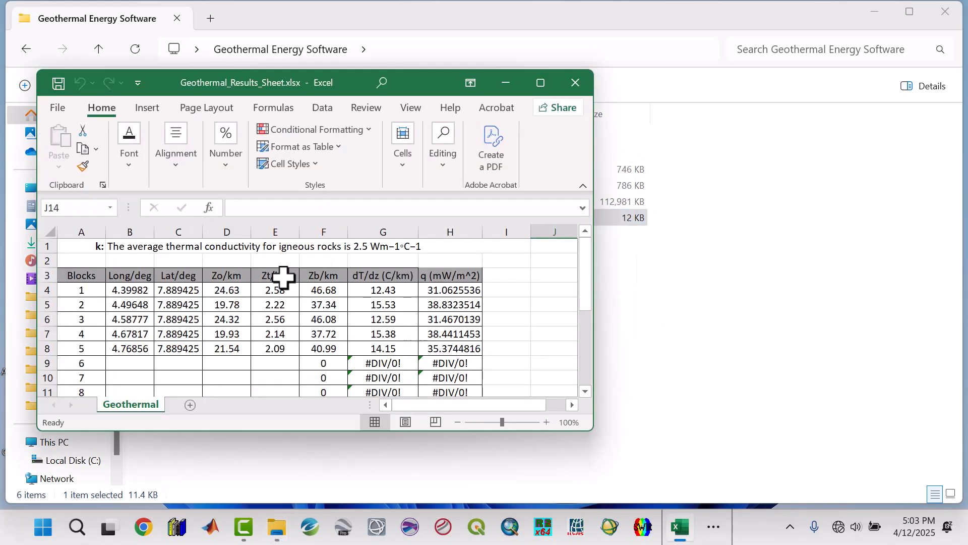
click(540, 82)
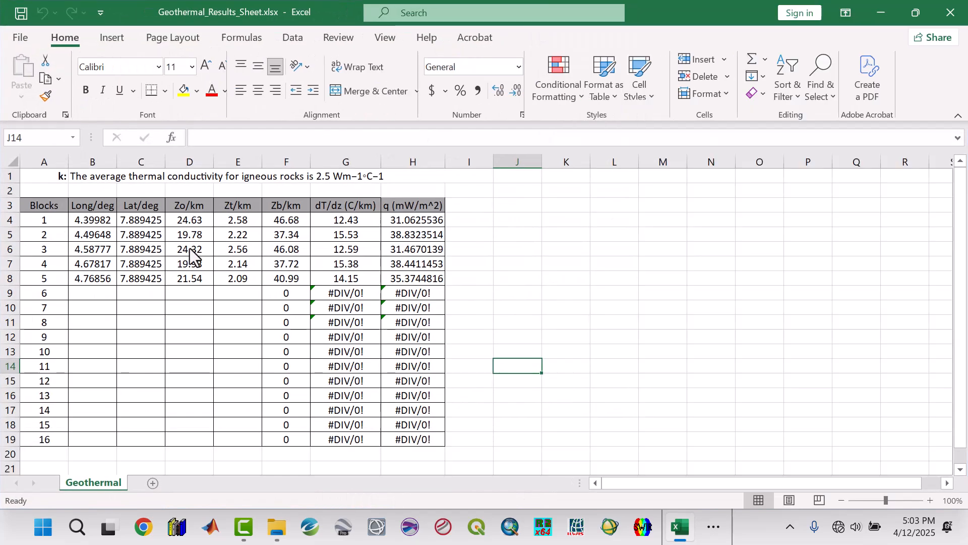
click(95, 206)
click(130, 208)
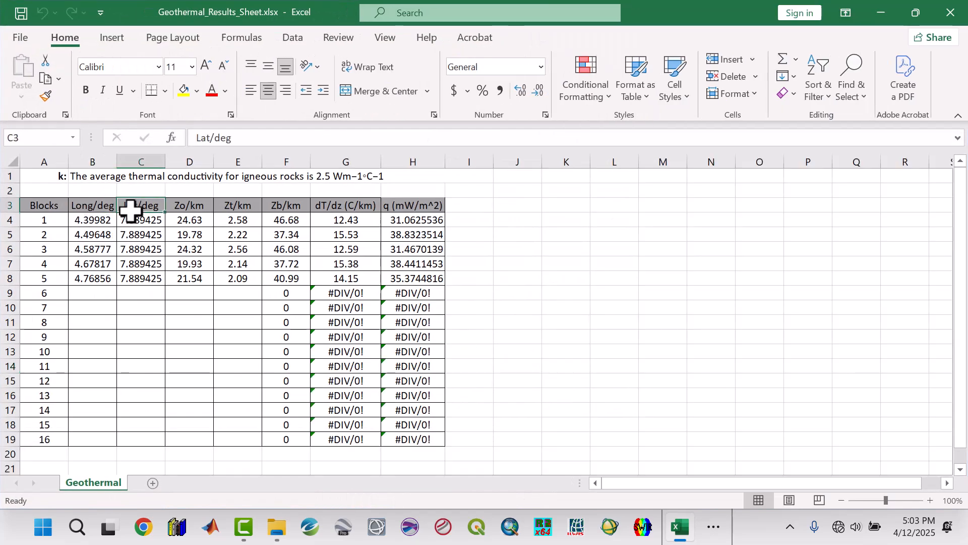
click(87, 219)
click(143, 221)
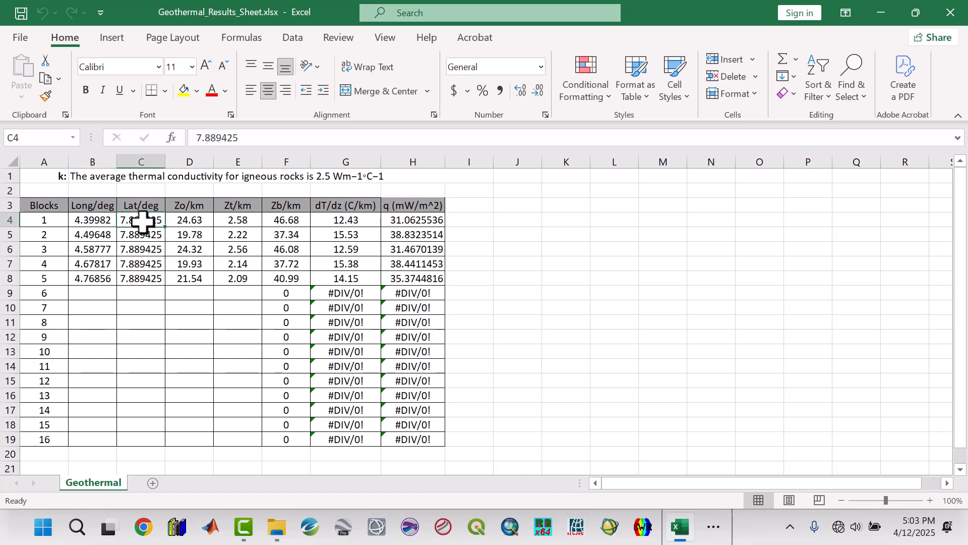
Inspect the Zo, Zt, Zb, geothermal gradient and heat flow columns of the results sheet, and close the workbook.
click(192, 221)
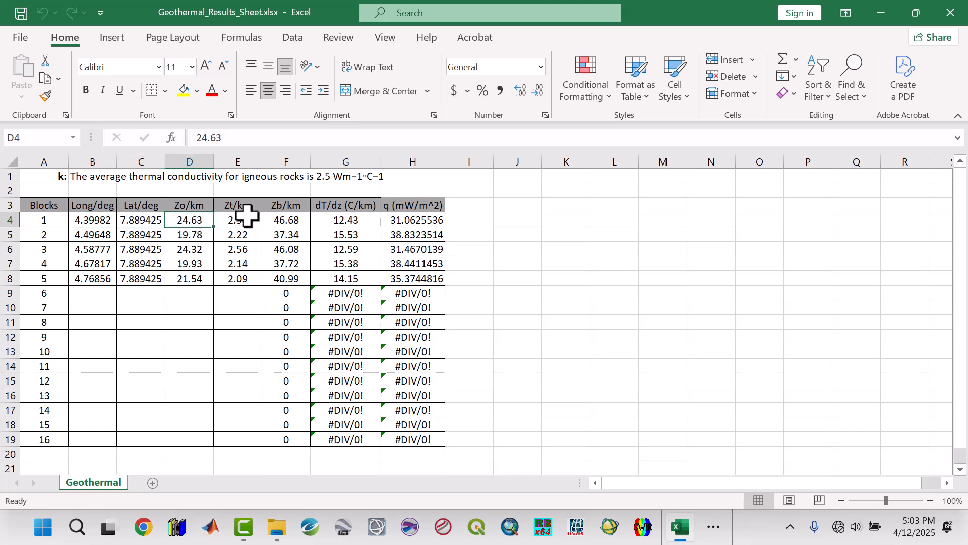
click(247, 215)
click(280, 217)
click(339, 218)
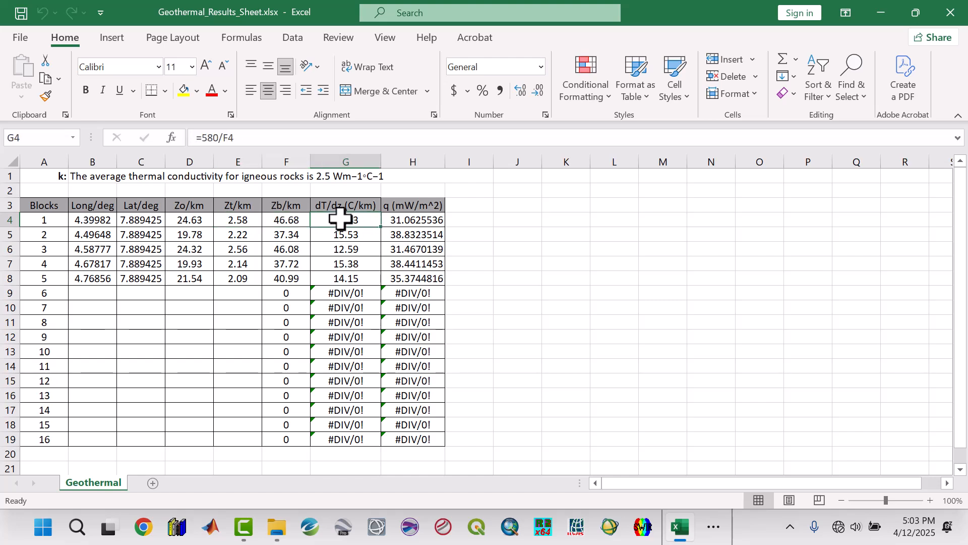
click(406, 262)
click(173, 334)
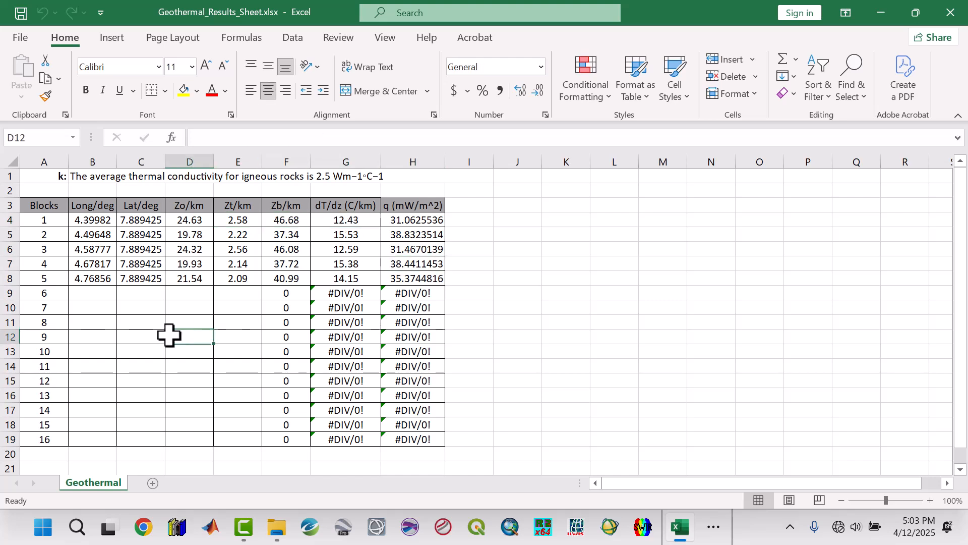
click(951, 13)
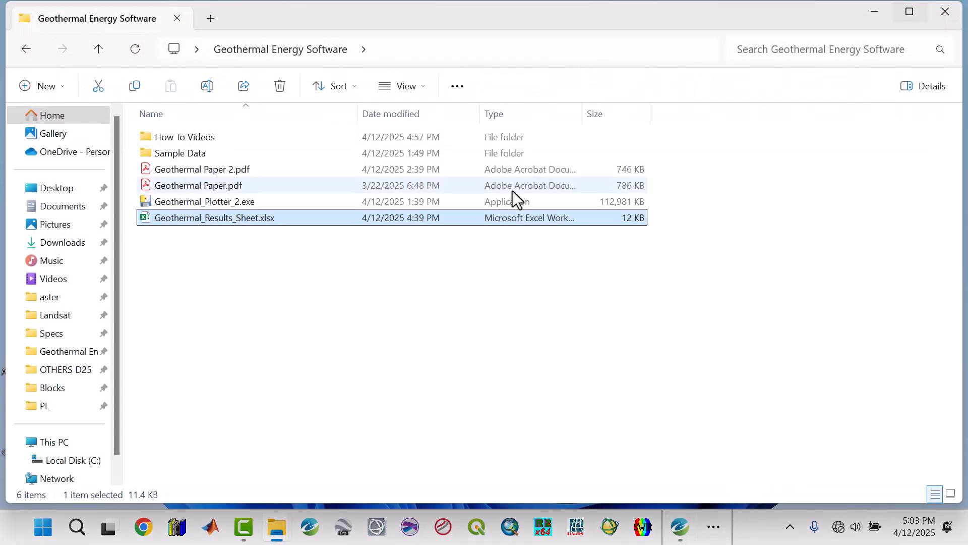
Launch Geothermal_Plotter_2.exe, minimize File Explorer and bring the plotter window to the front.
click(307, 313)
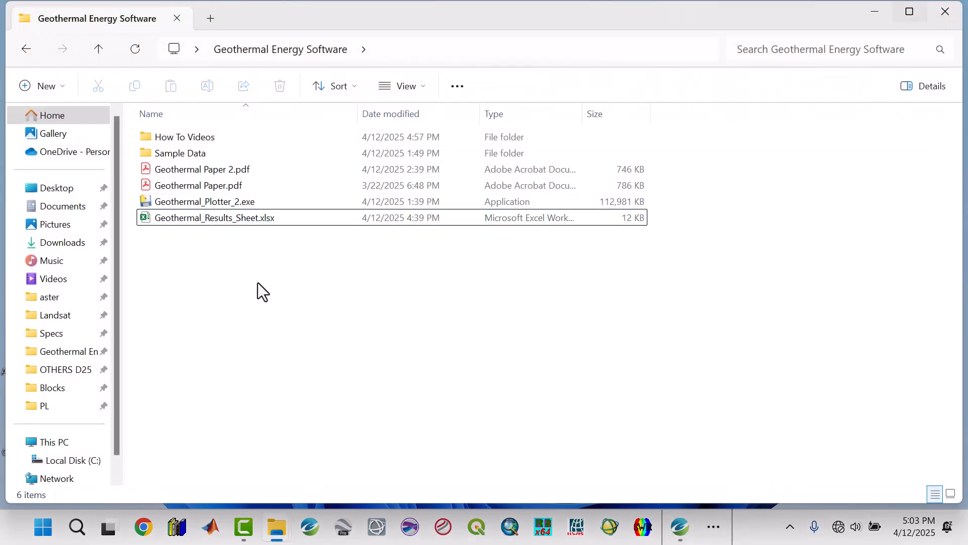
double_click(205, 201)
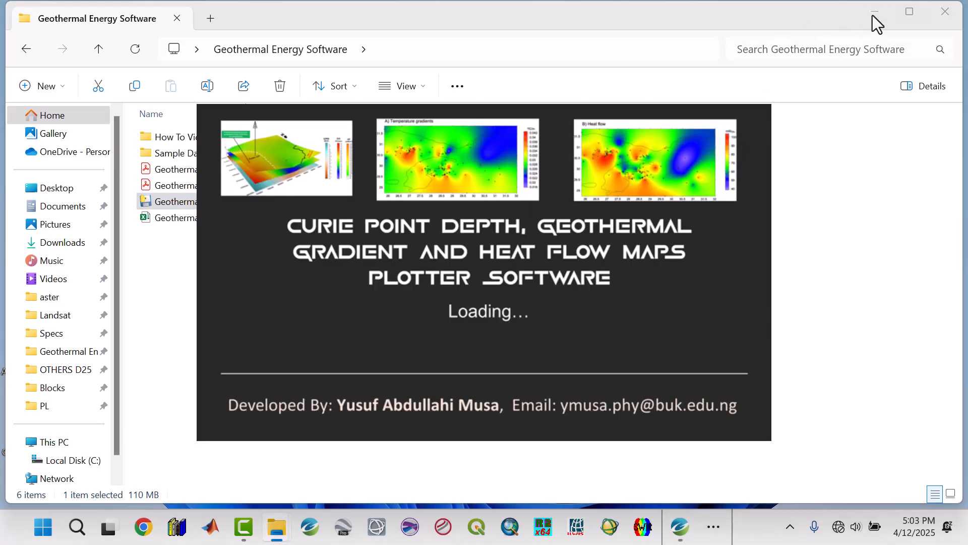
click(872, 15)
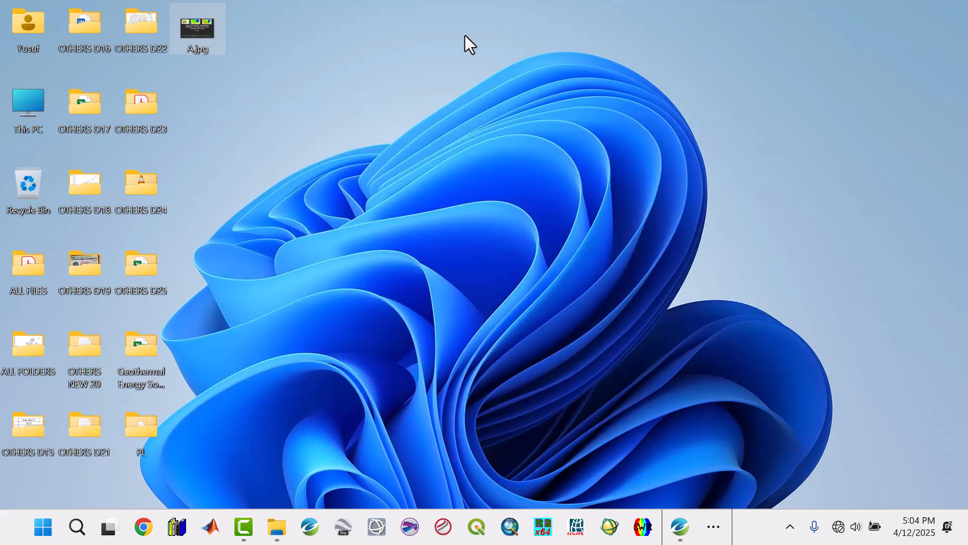
click(713, 527)
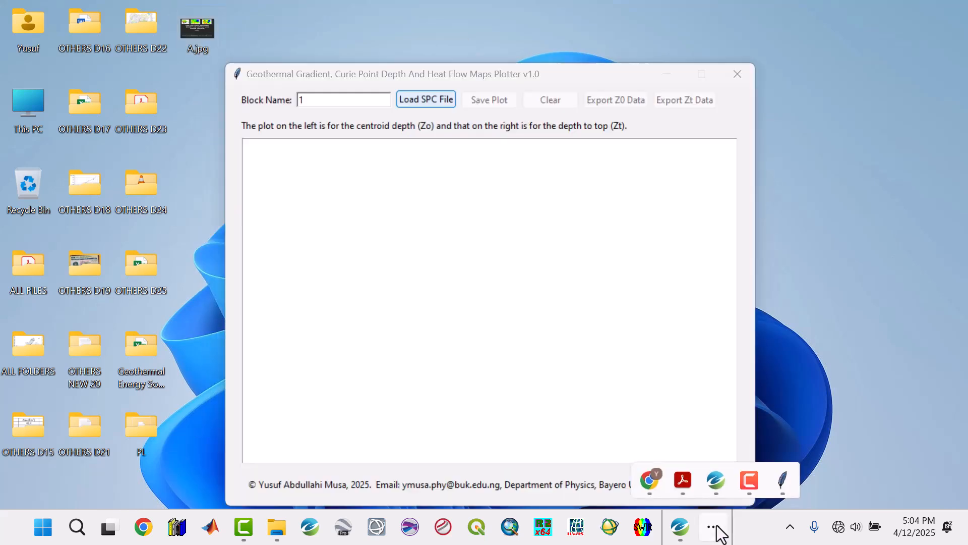
click(570, 80)
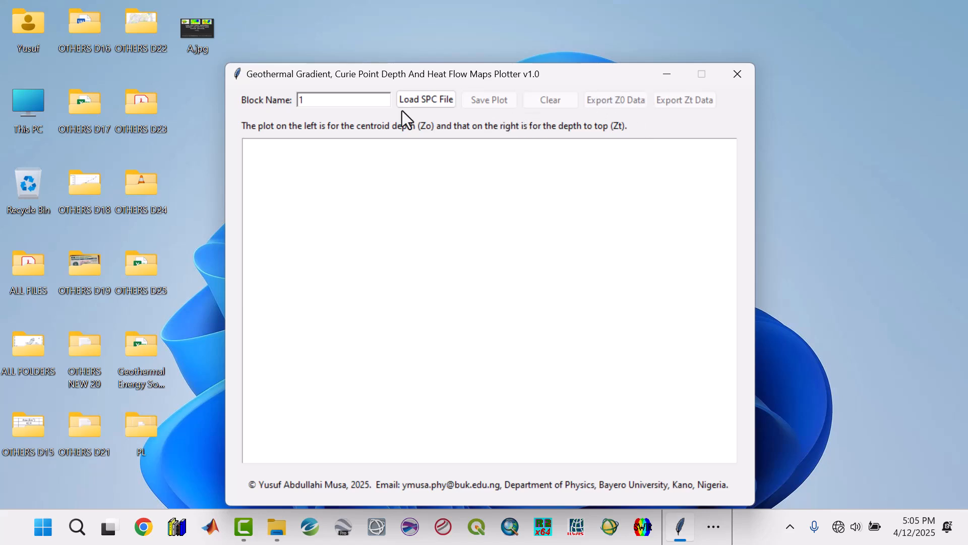
Try A1-A as the block name, restore it to 1, and dismiss the SPC file chooser without loading a file.
click(326, 103)
text(A1-A)
key(BackSpace)
key(BackSpace)
key(BackSpace)
key(BackSpace)
text(1)
click(422, 101)
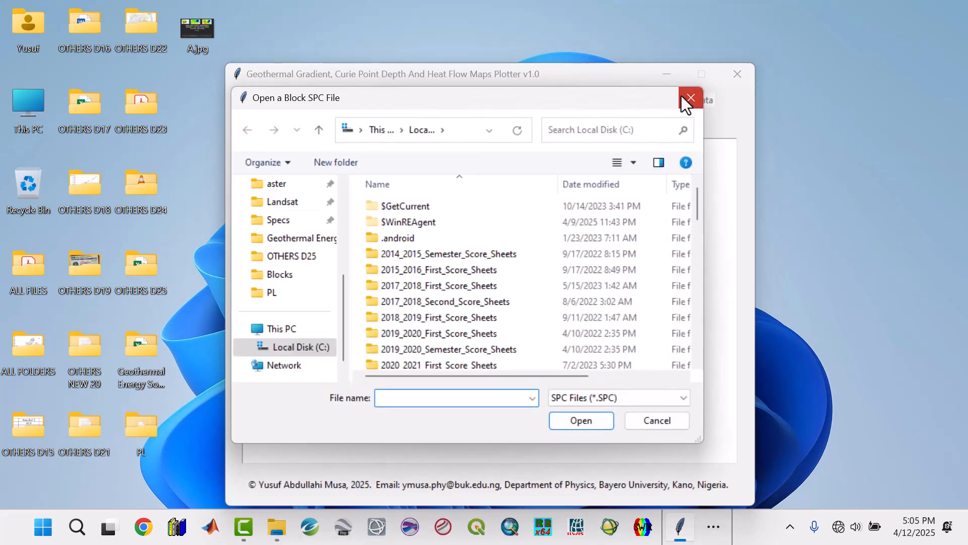
click(690, 99)
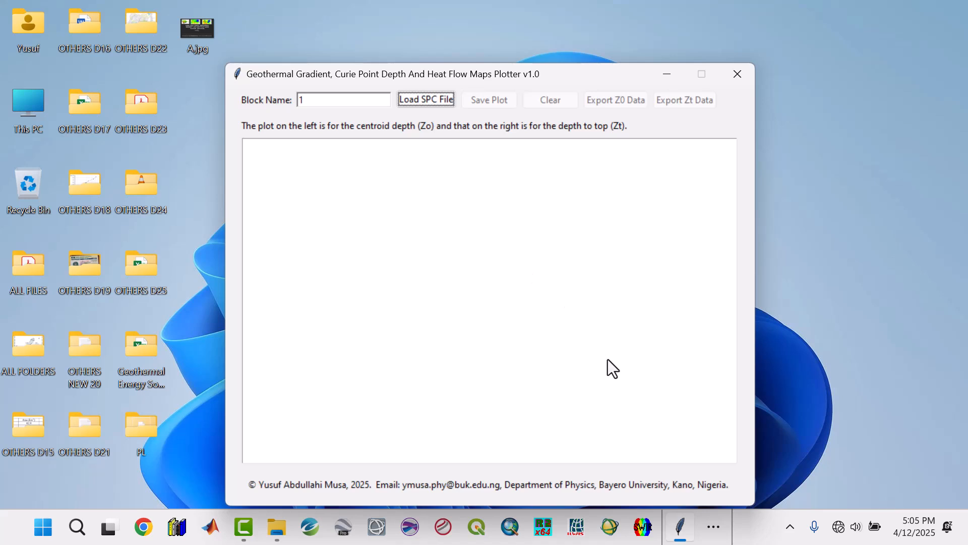
Start loading an SPC file and browse from the Desktop through Geothermal Energy Software to the Sample Data folder.
click(426, 101)
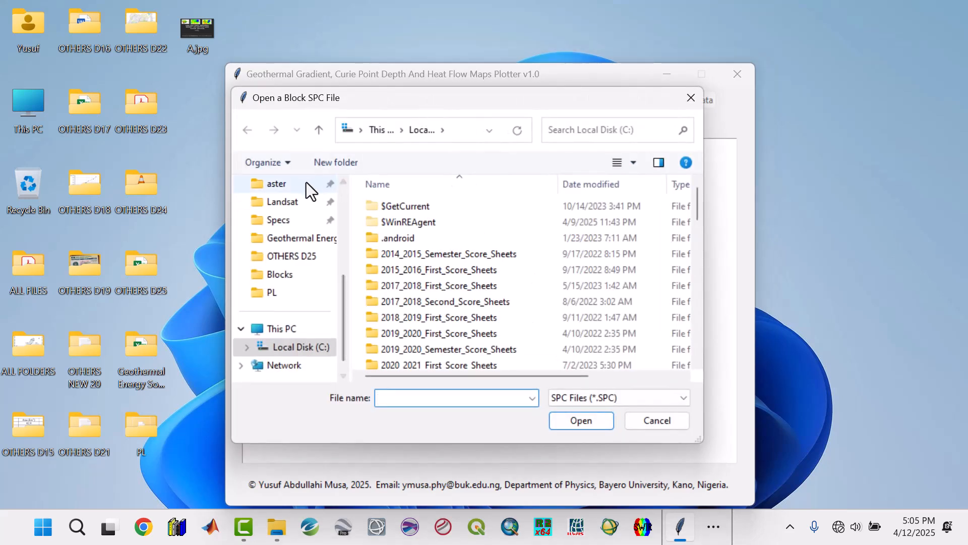
scroll(306, 242, up, 4)
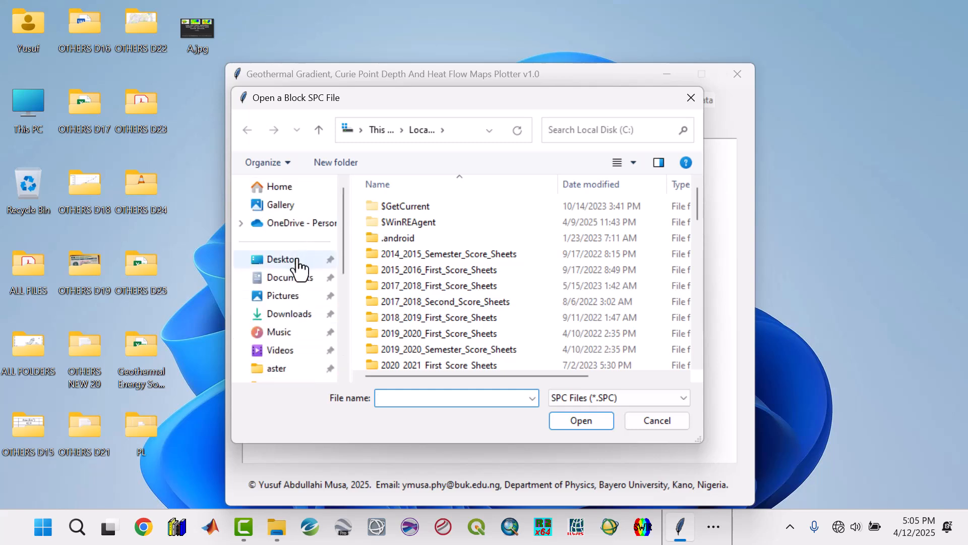
click(297, 260)
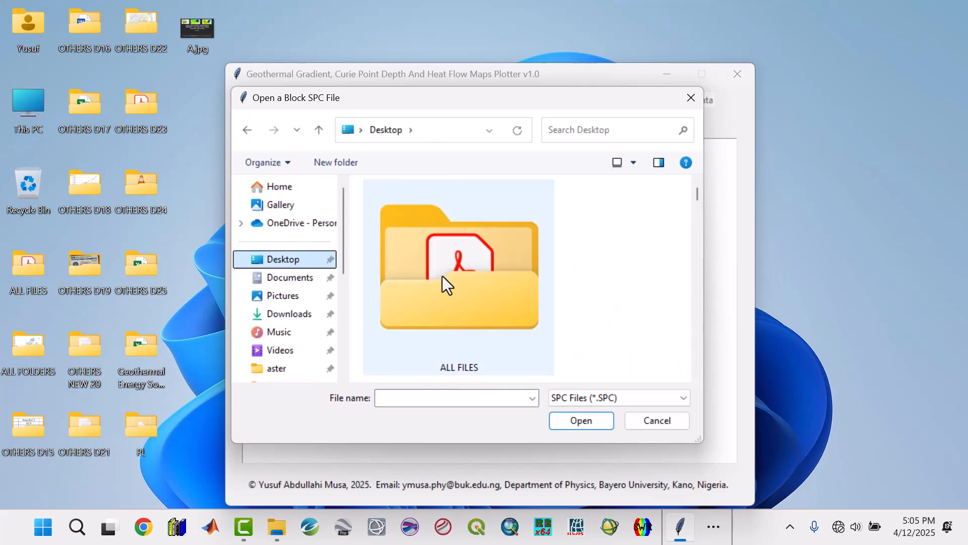
scroll(443, 276, down, 5)
scroll(443, 276, down, 3)
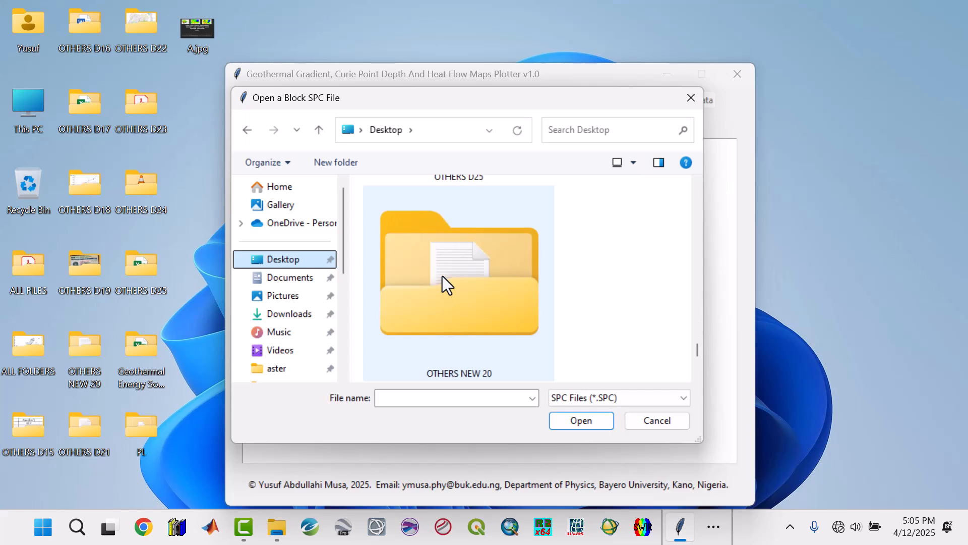
scroll(442, 276, up, 3)
scroll(443, 276, up, 4)
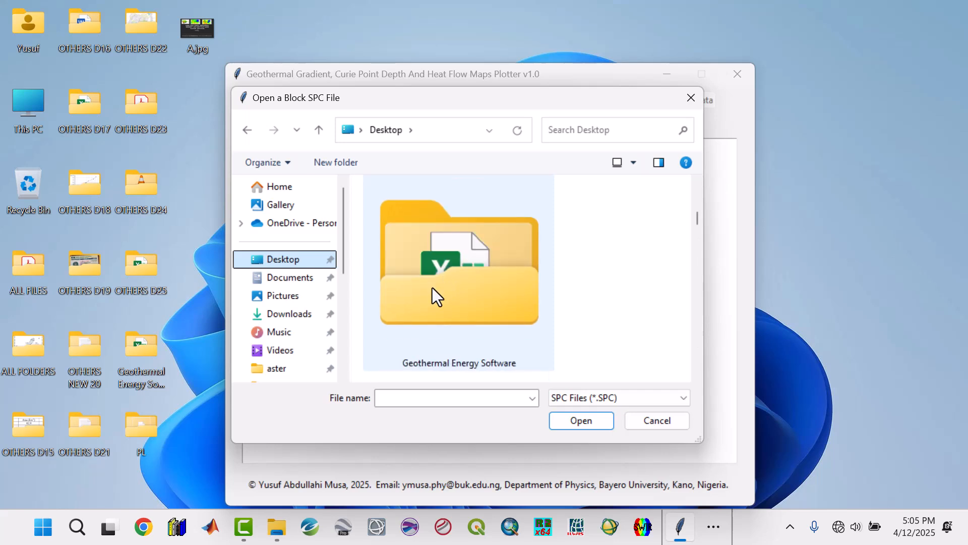
double_click(427, 293)
double_click(385, 220)
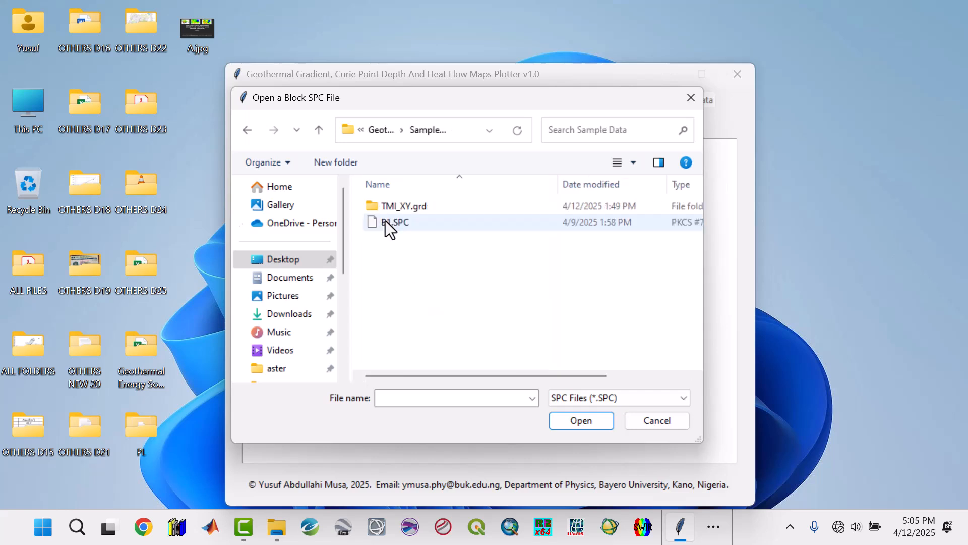
Load the block spectrum file B1.SPC from the Sample Data folder, keeping the SPC Files (*.SPC) filter.
click(386, 220)
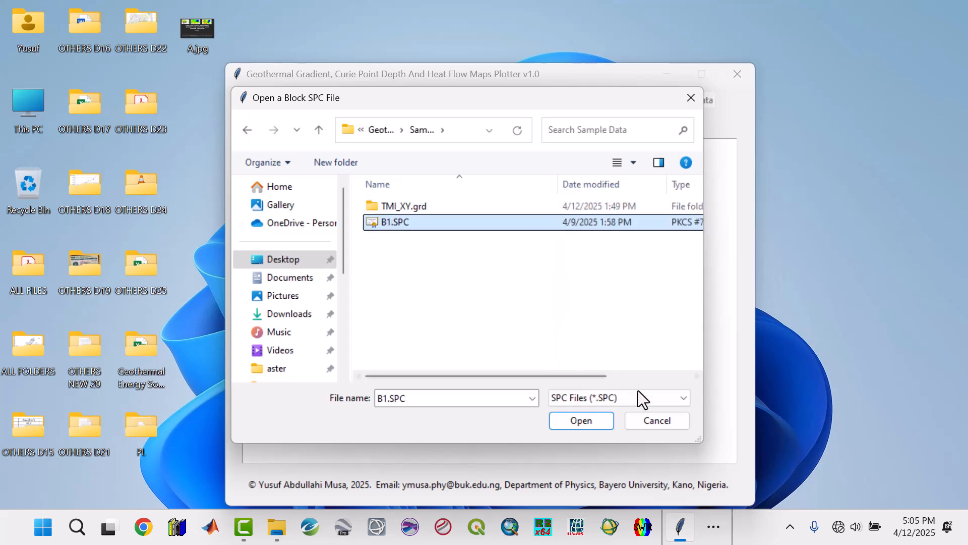
click(626, 398)
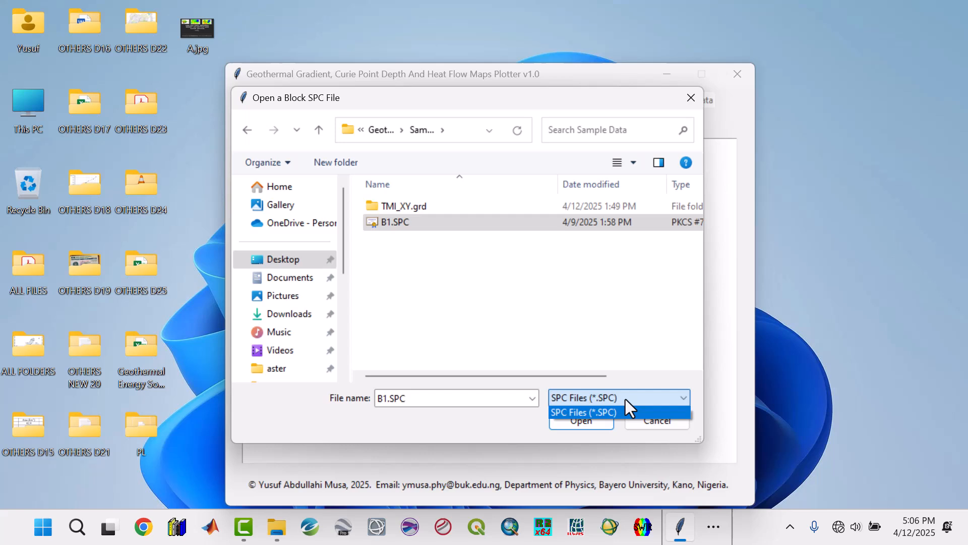
click(498, 422)
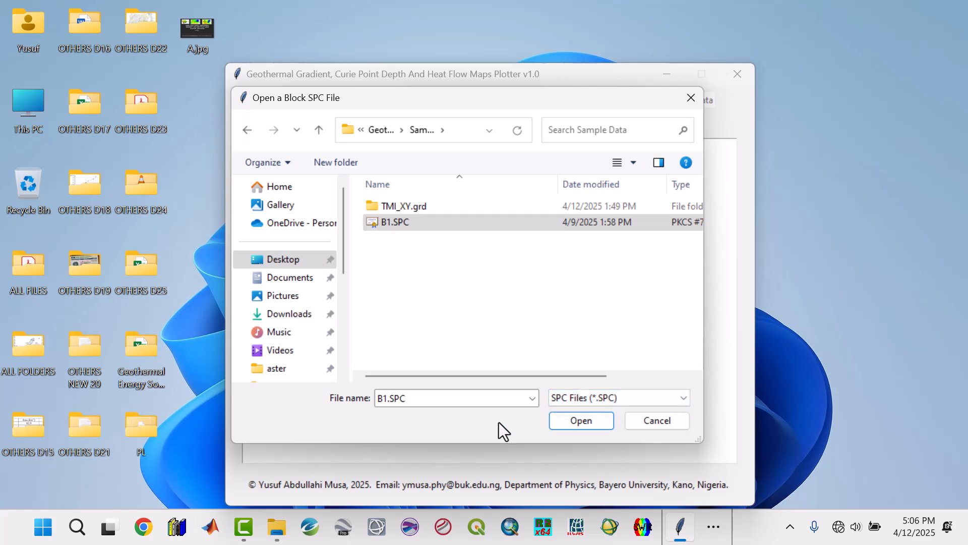
click(581, 420)
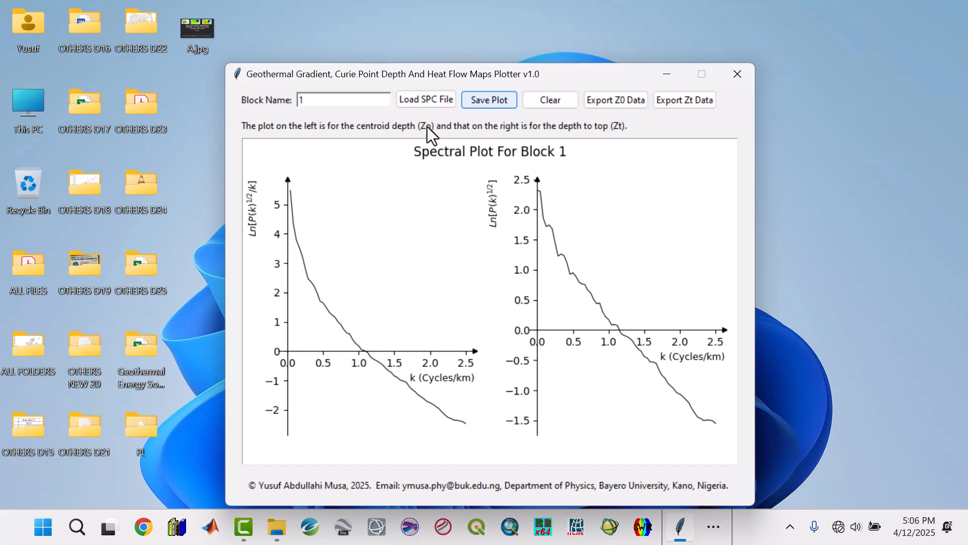
Fit straight segments on the spectral curves: Zo from k about 0.03 to 0.1, and Zt from k about 0.3 to 0.8.
click(289, 194)
click(295, 231)
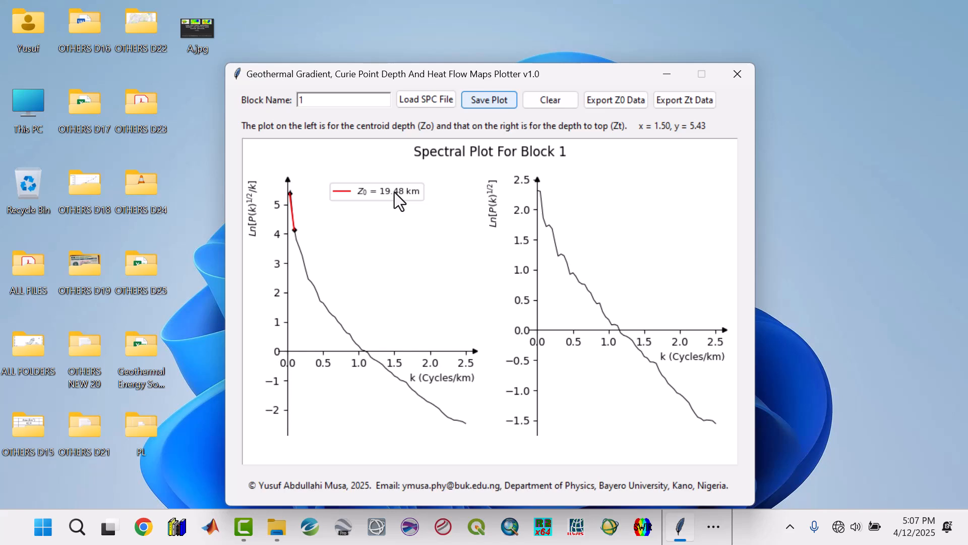
click(559, 255)
click(596, 302)
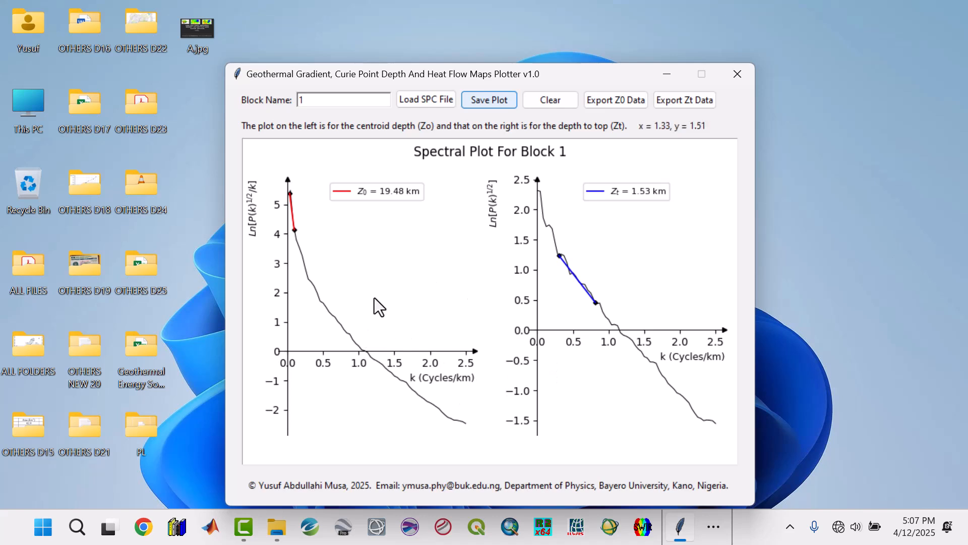
Save the Block 1 spectral plot to the Desktop as a JPG image named B1.
click(497, 102)
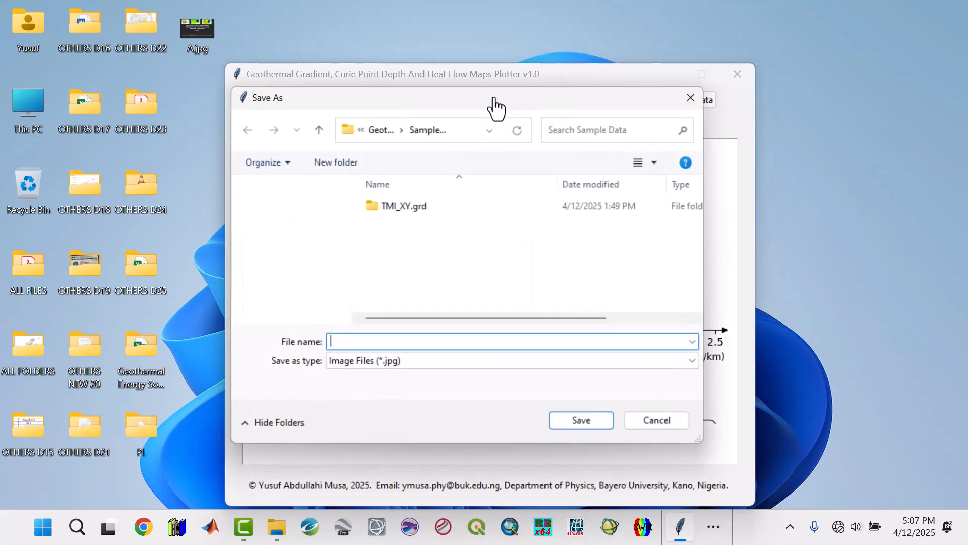
click(272, 227)
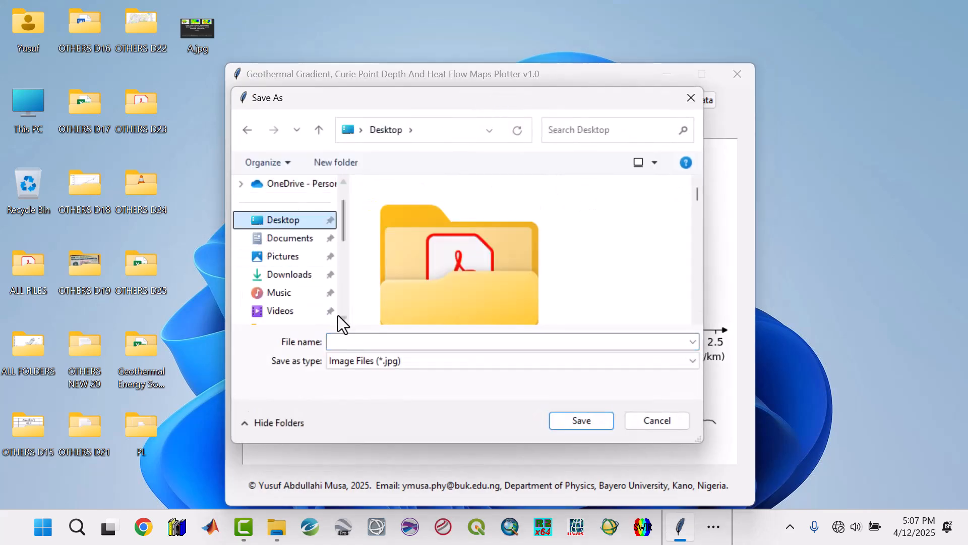
click(348, 341)
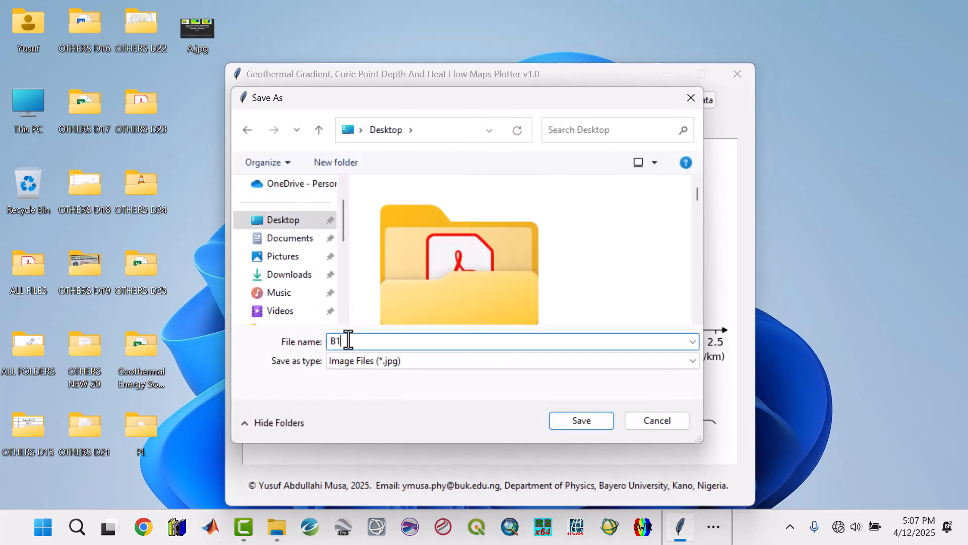
click(577, 419)
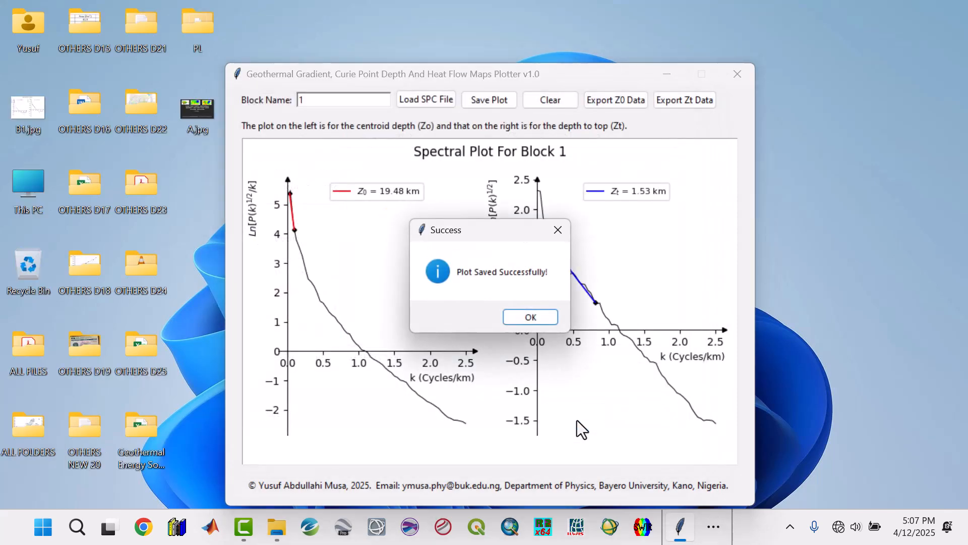
click(529, 318)
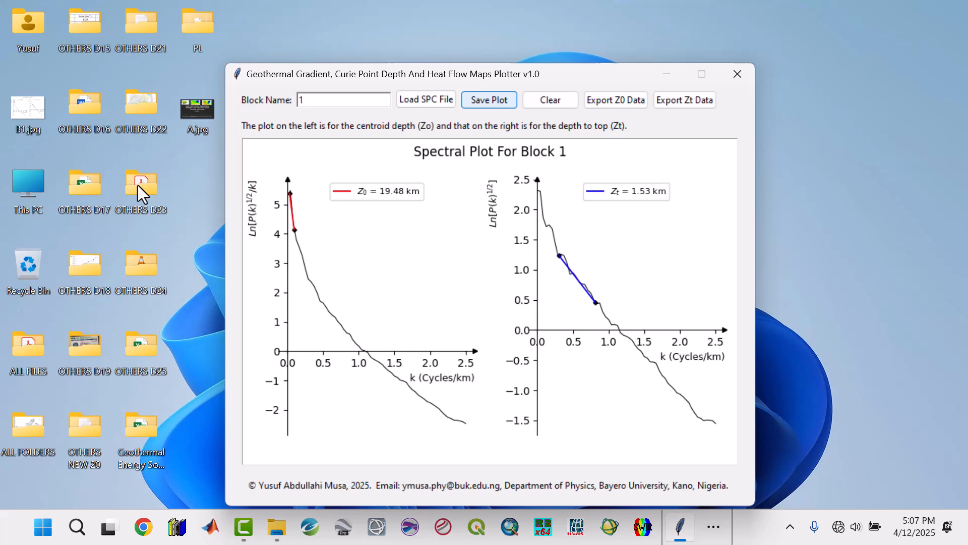
Open the saved B1.jpg from the desktop, examine the plotted Zo and Zt fits, and close the image.
double_click(25, 119)
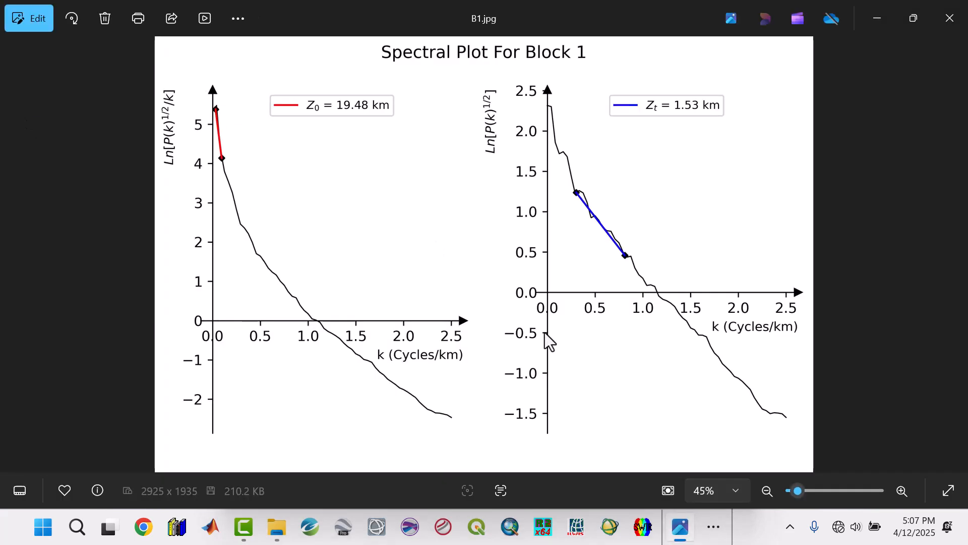
scroll(547, 340, up, 5)
scroll(547, 342, down, 5)
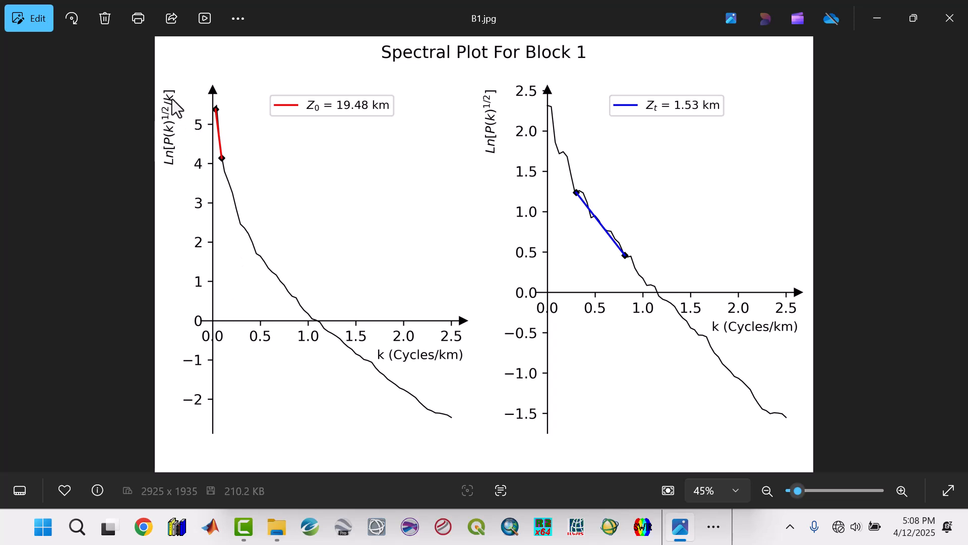
click(965, 10)
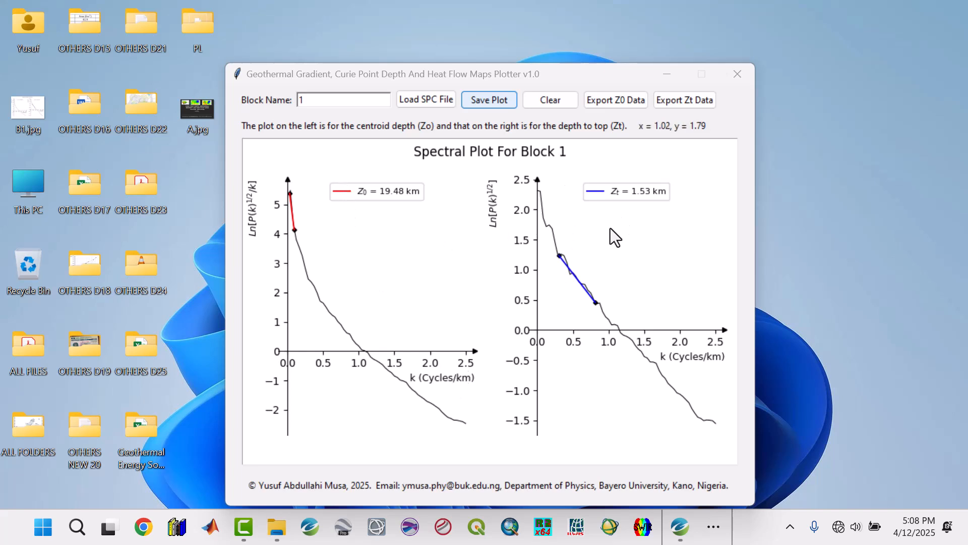
Export the Zo data to the Desktop as a CSV file named B1_Zo.
click(612, 103)
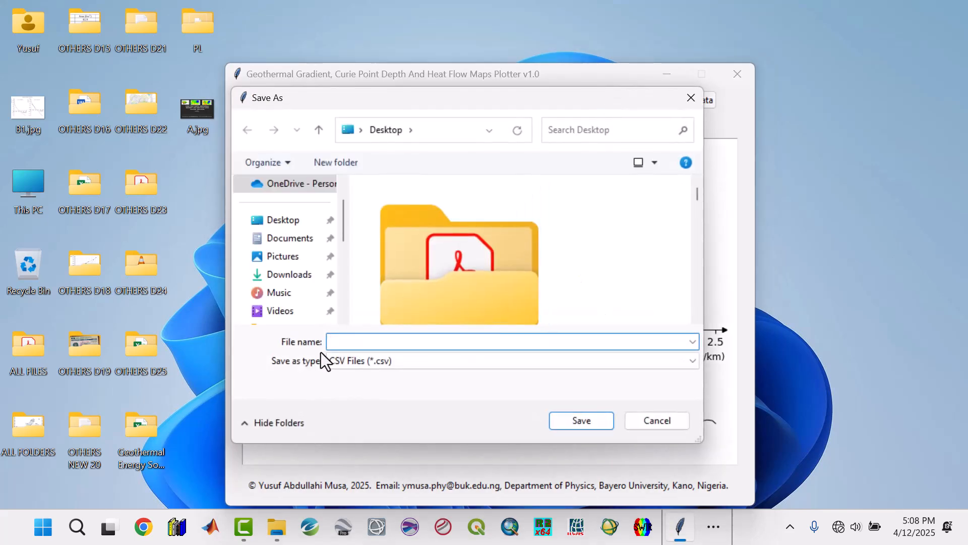
text(B1_Zo)
click(559, 424)
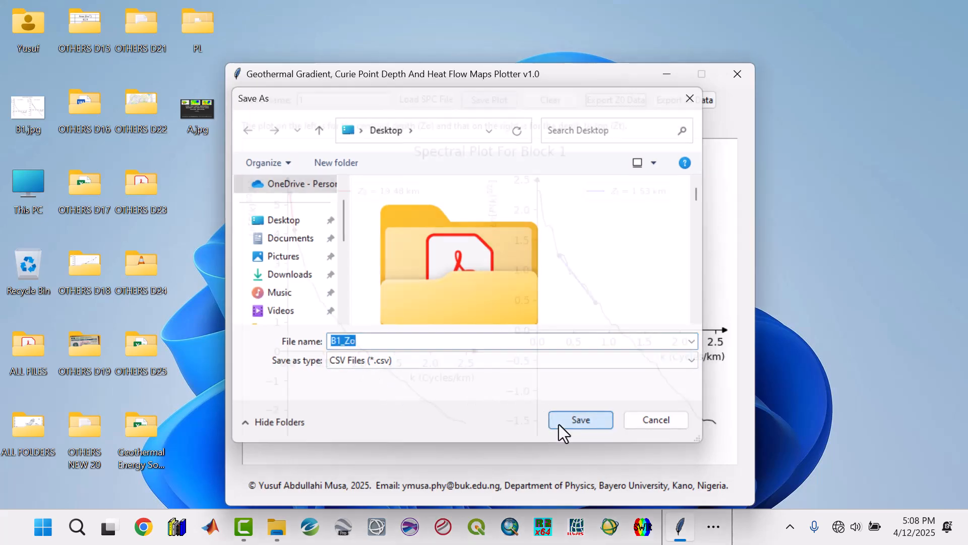
click(534, 315)
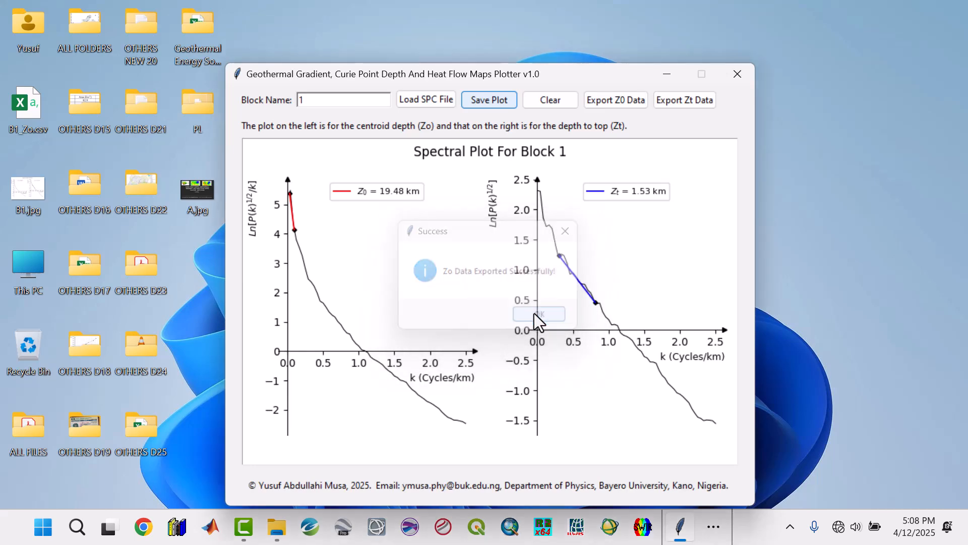
Export the Zt data to the Desktop as a CSV file named B1_Zt.
click(684, 100)
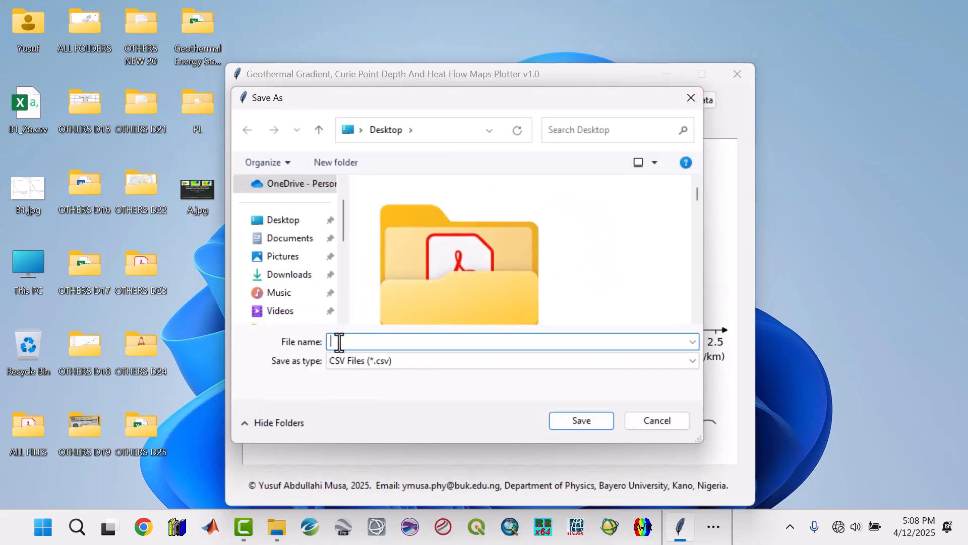
text(B)
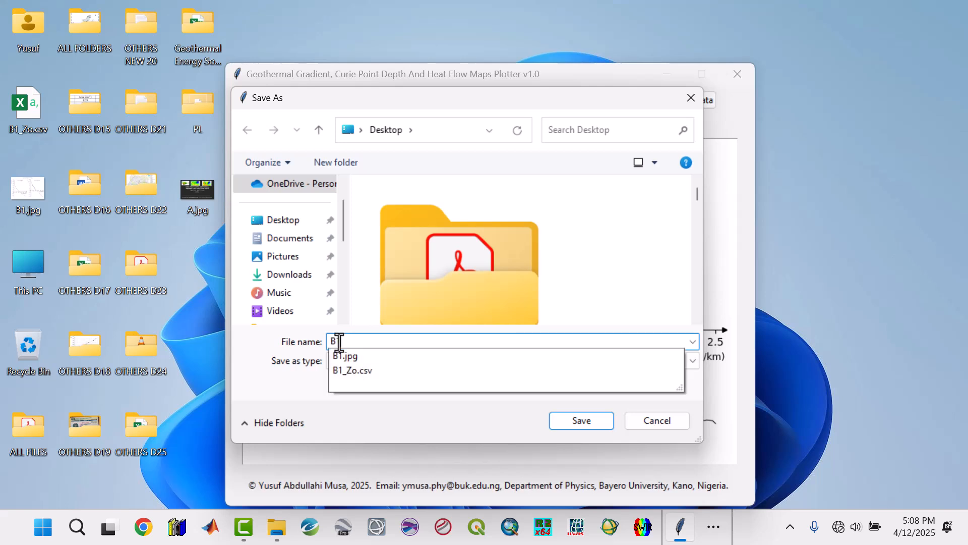
text(1_Z)
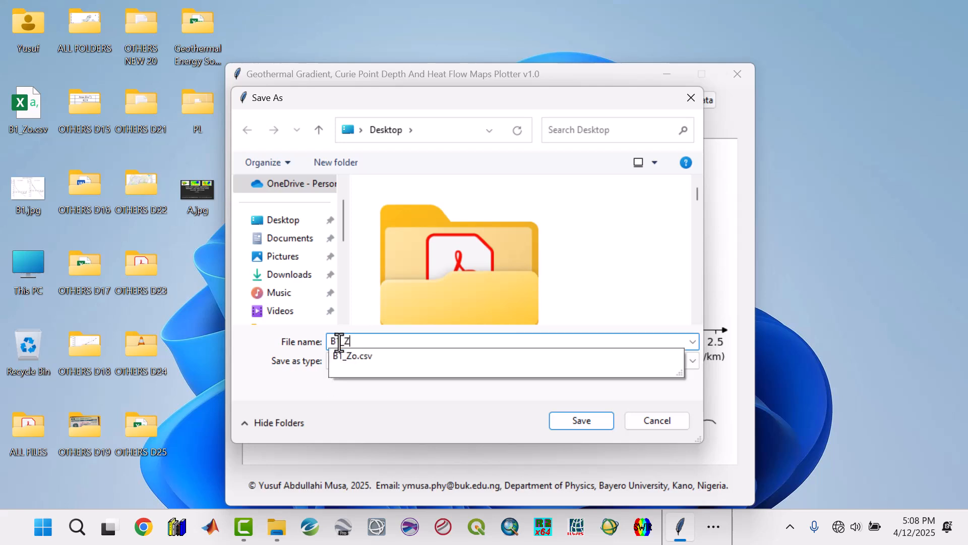
text(t)
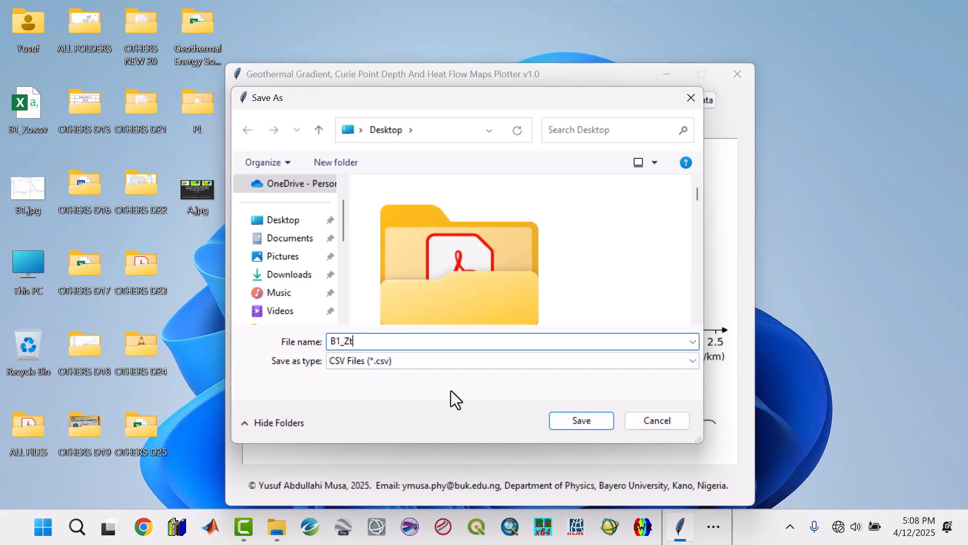
click(582, 420)
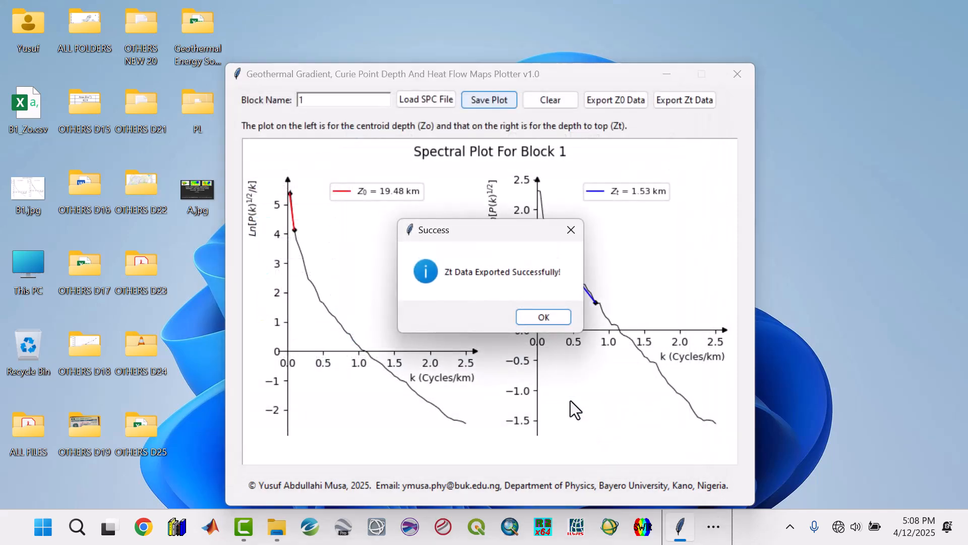
click(533, 314)
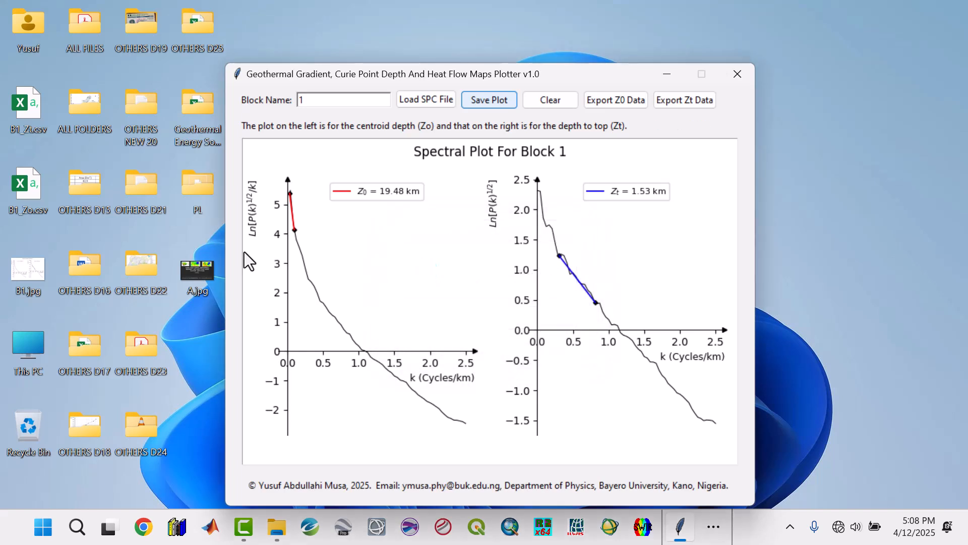
Open B1_Zt.csv from the desktop, inspect the k, LnP(k), P(k) and Ln_sqrt_P(k) columns, and close it.
double_click(28, 115)
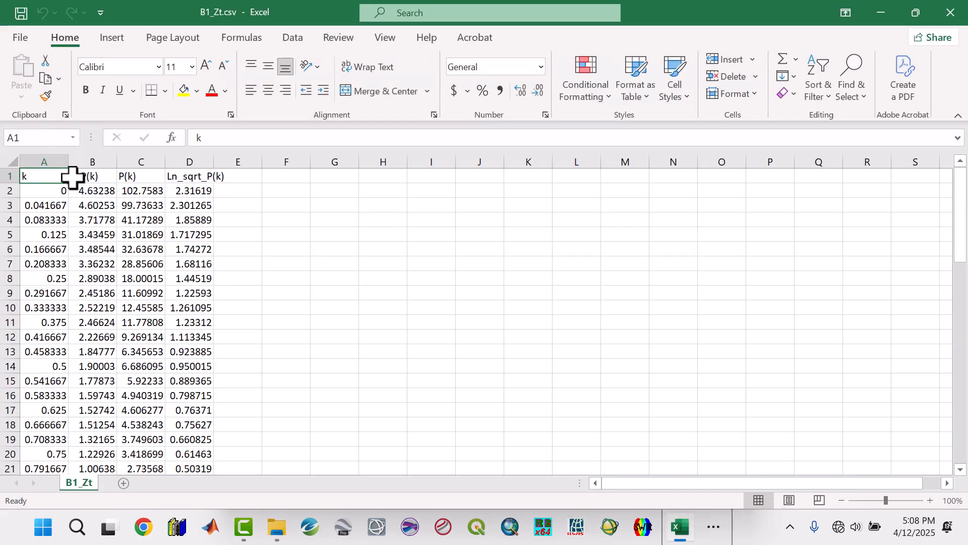
click(63, 205)
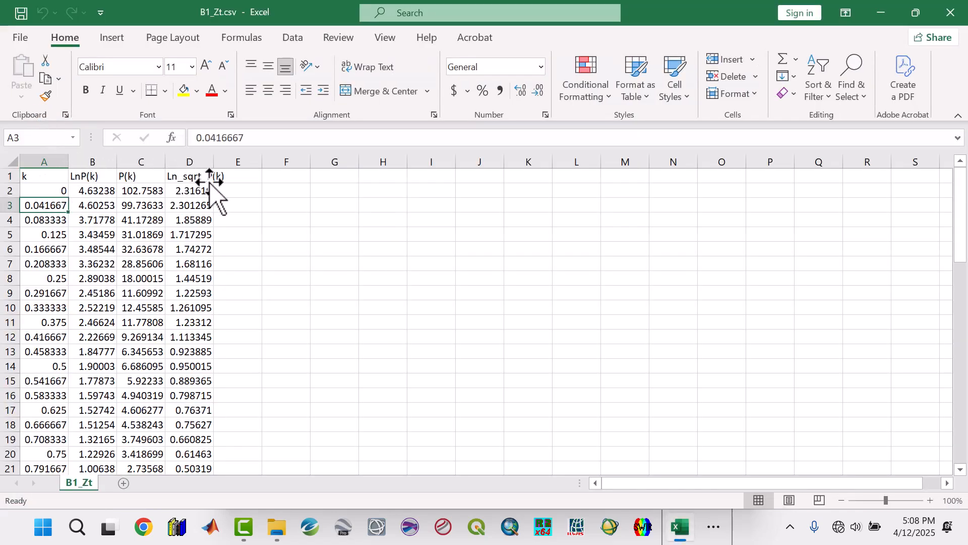
click(192, 177)
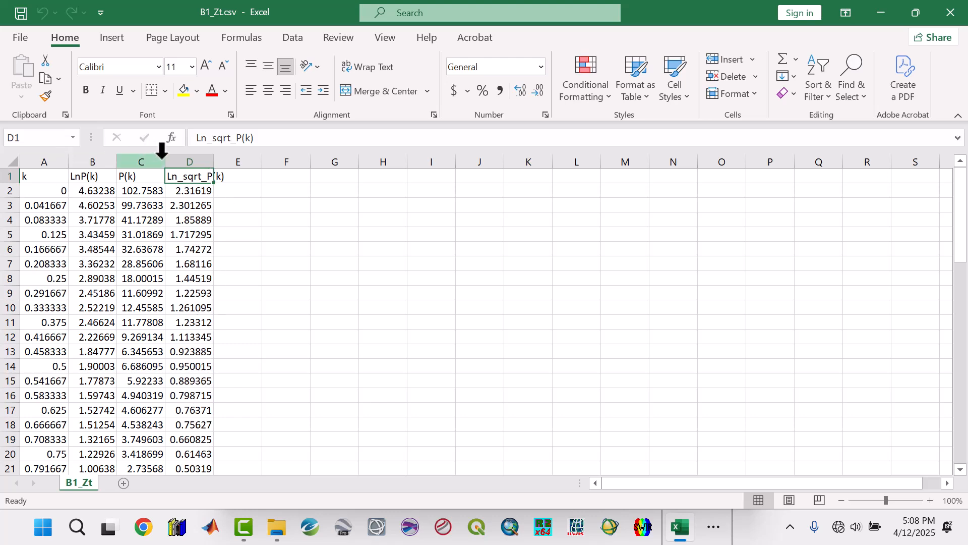
click(84, 177)
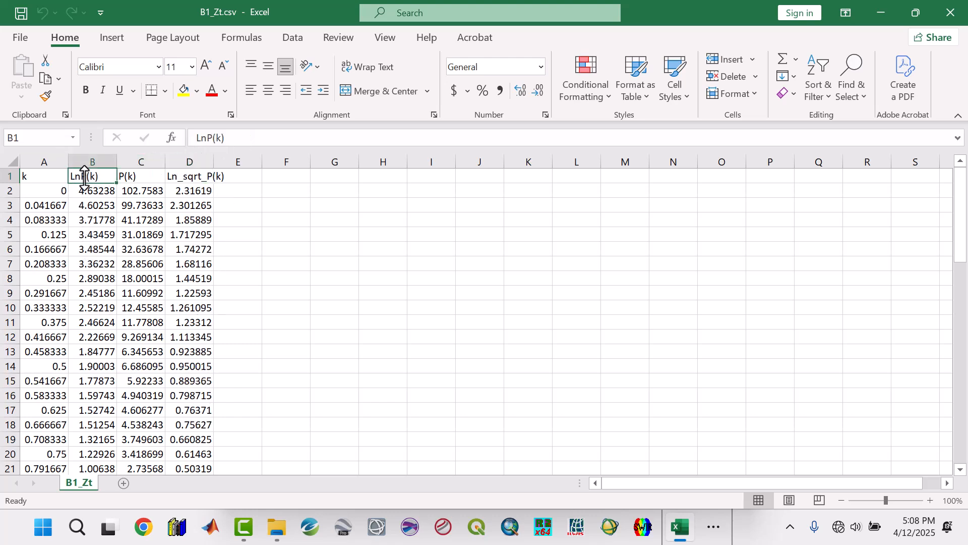
click(87, 190)
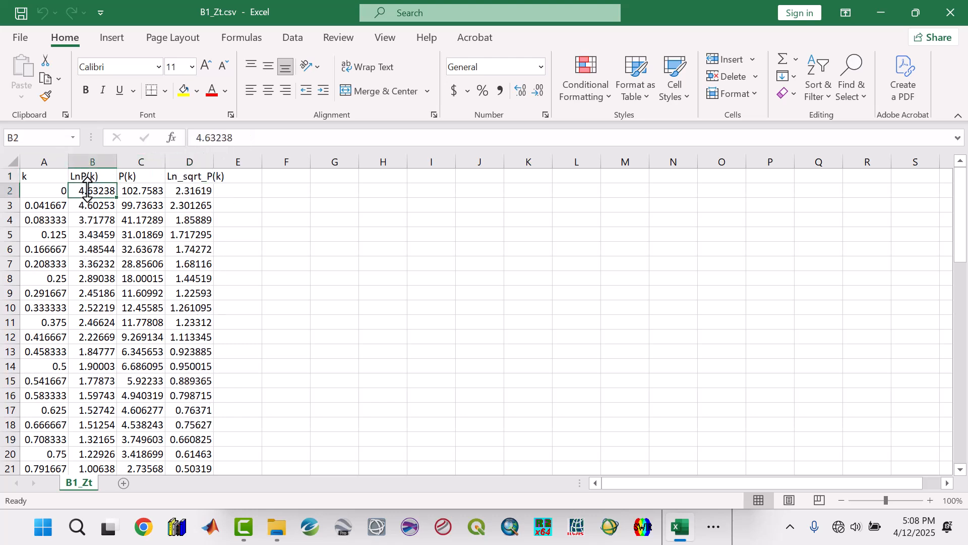
click(129, 177)
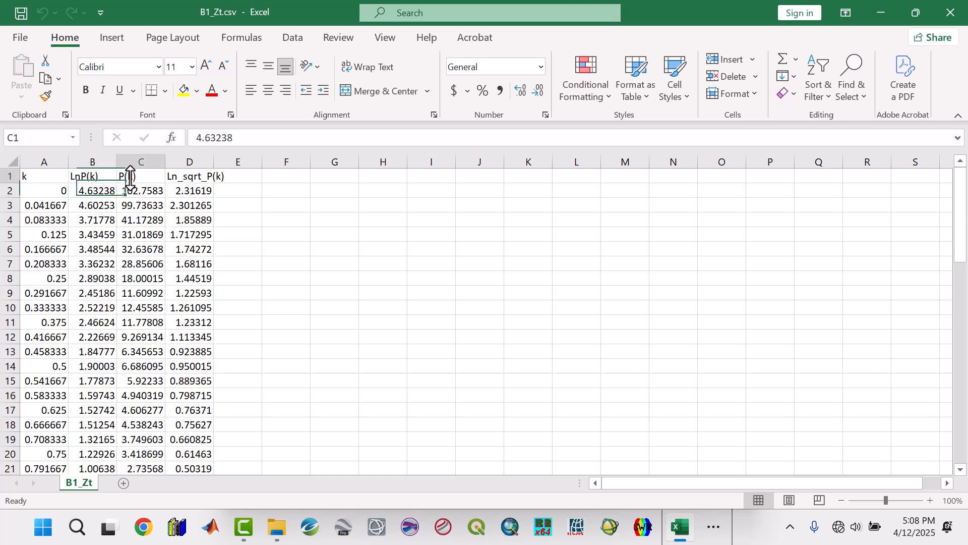
click(193, 190)
scroll(98, 403, down, 5)
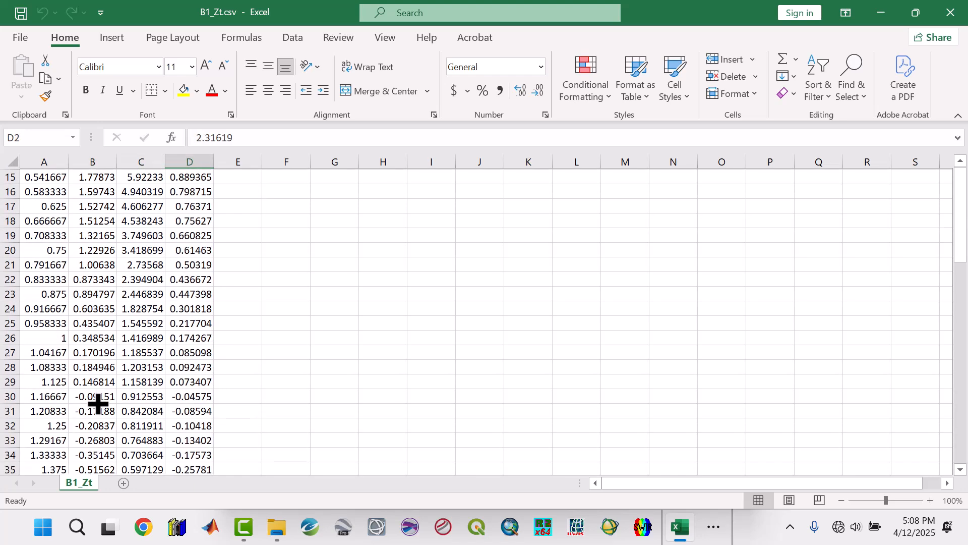
click(950, 11)
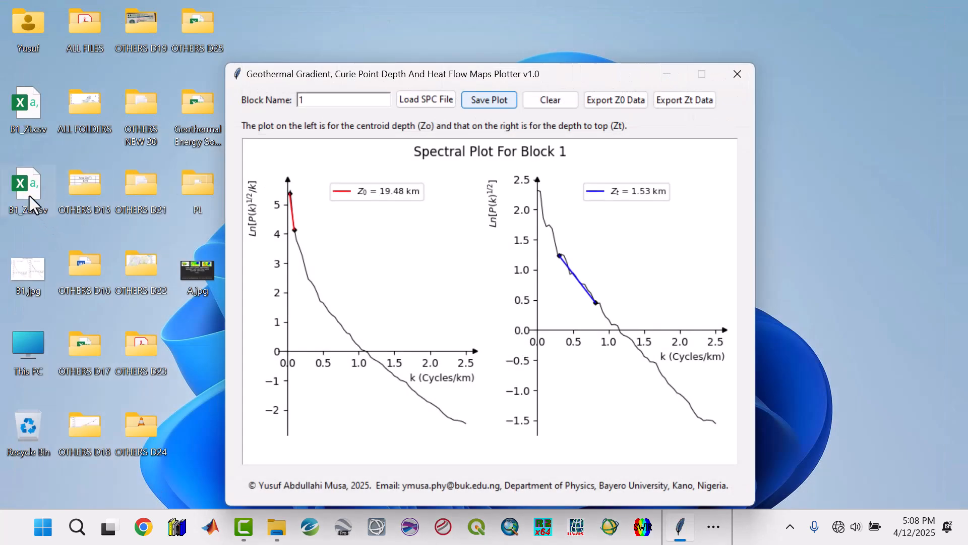
Open B1_Zo.csv from the desktop to view its exported columns, and minimize the spreadsheet window.
double_click(29, 195)
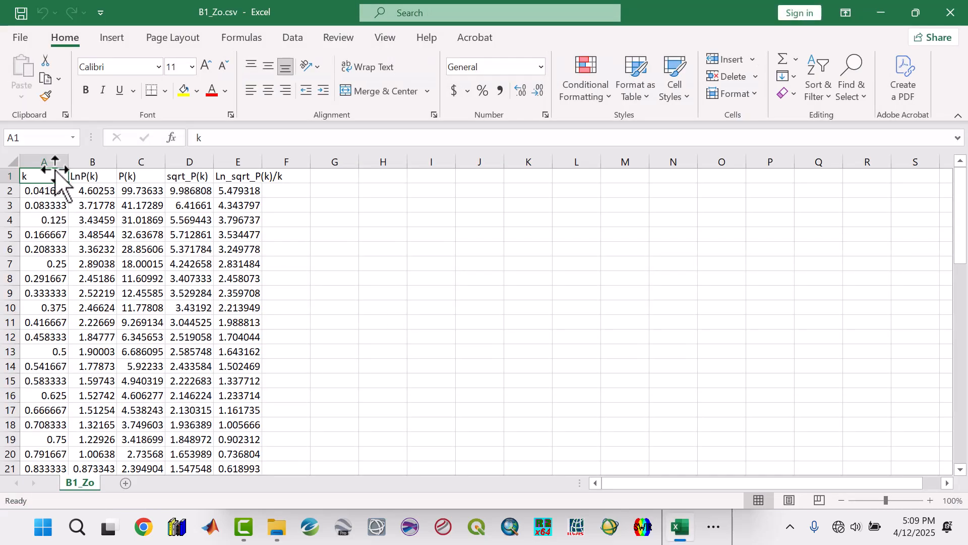
click(880, 13)
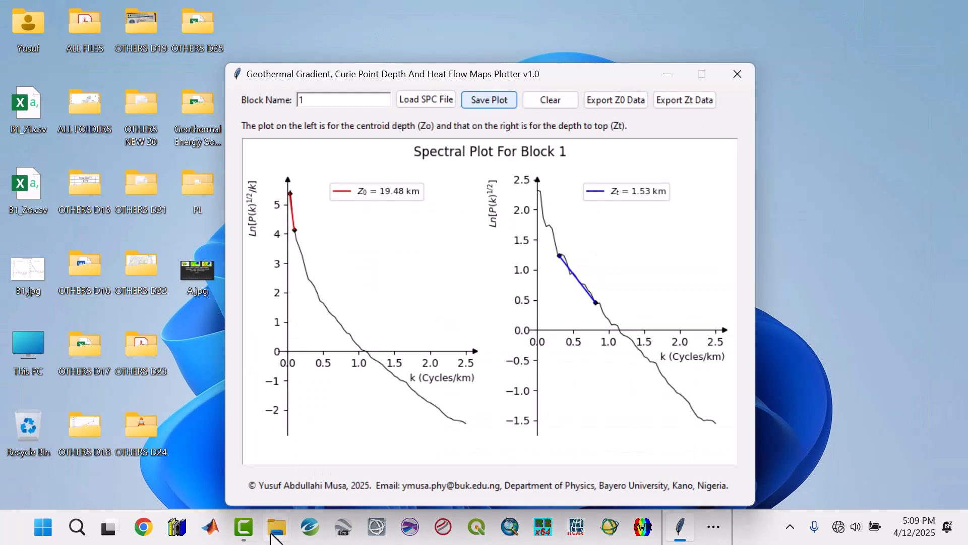
mouse_move(275, 539)
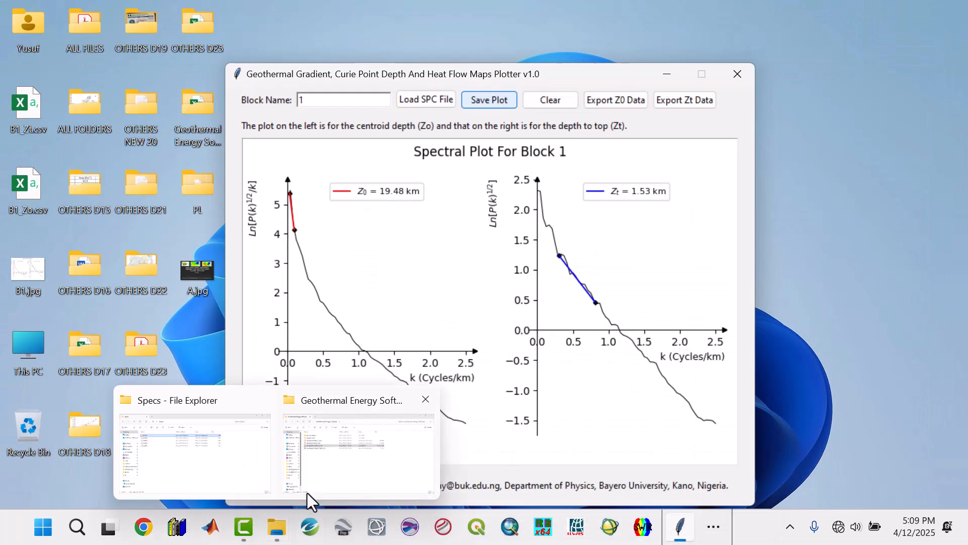
Open B1.SPC from the Sample Data folder in Notepad to examine its spectrum columns, close it, and minimize the folder window.
click(331, 463)
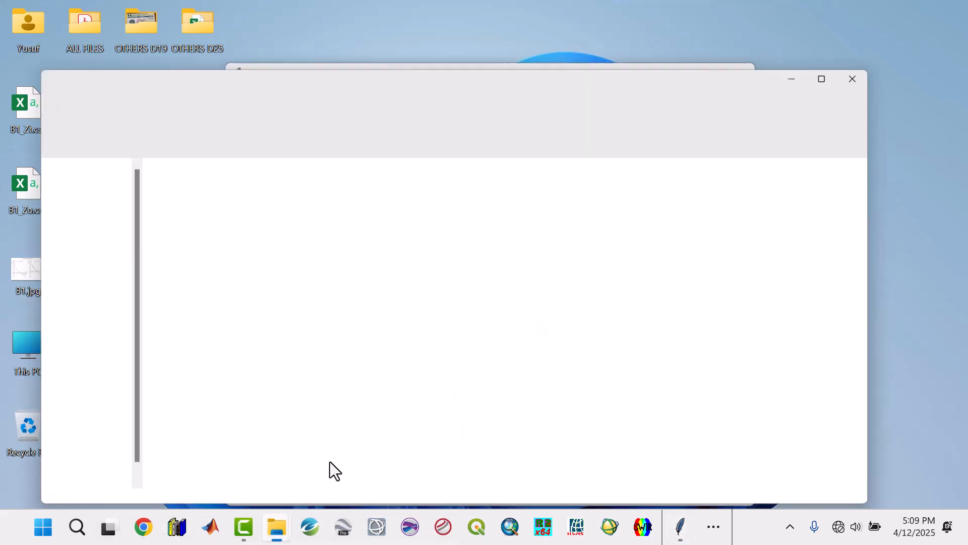
double_click(176, 155)
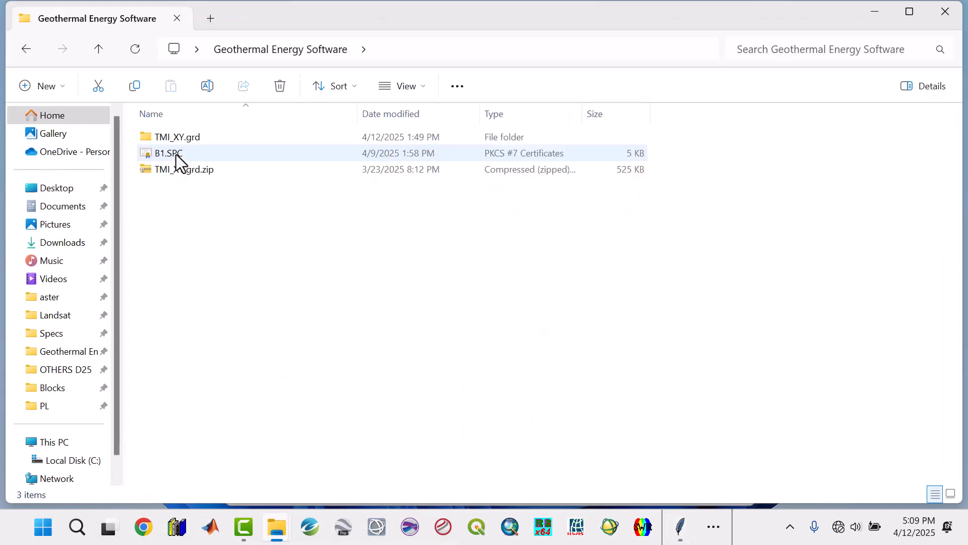
click(177, 155)
right_click(176, 154)
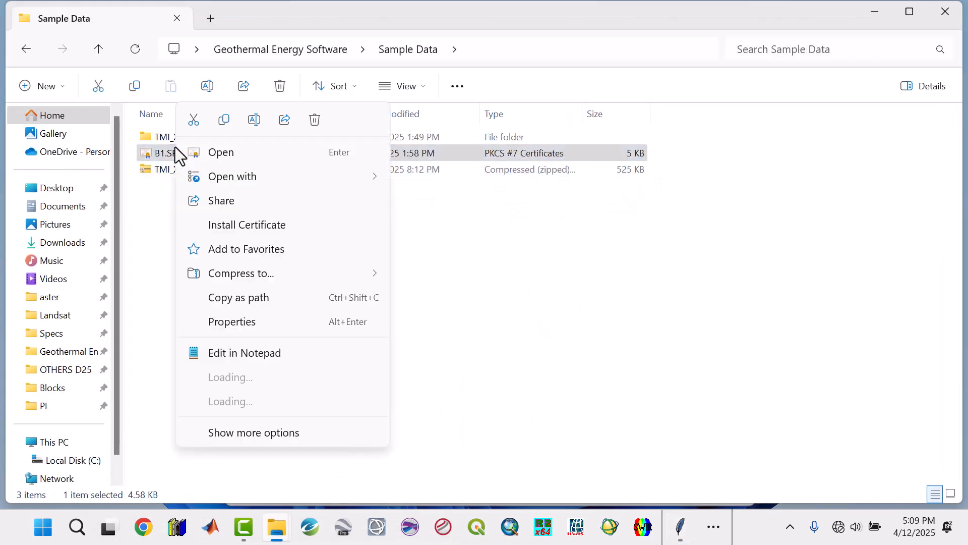
click(247, 352)
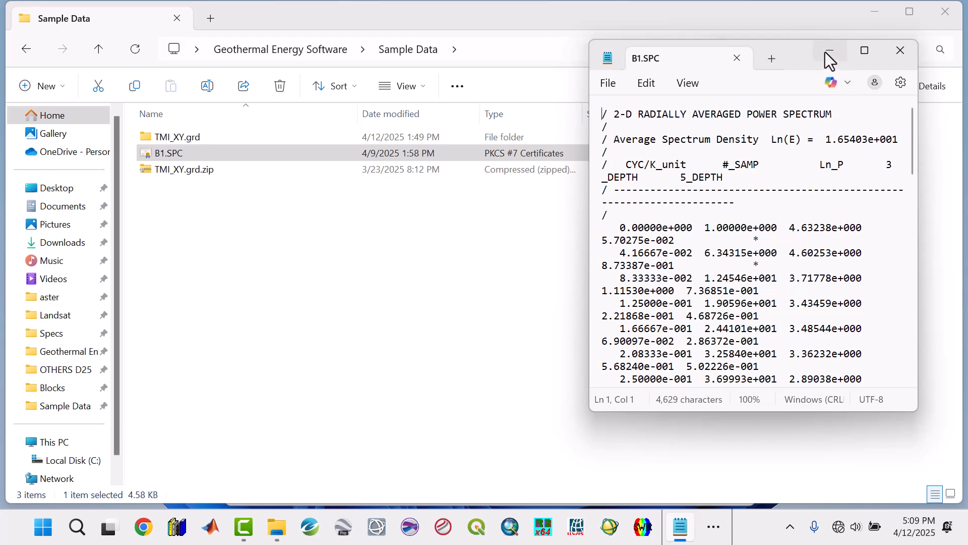
click(823, 226)
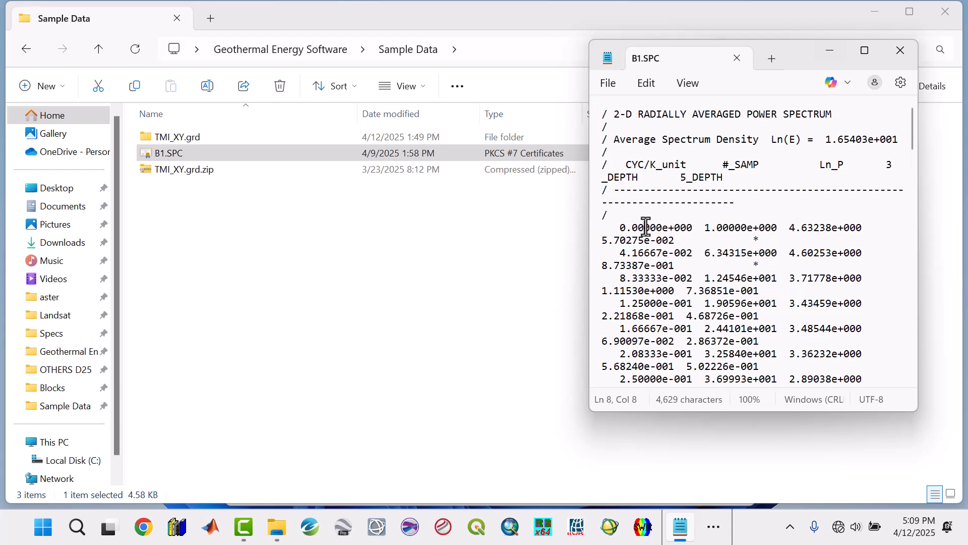
click(901, 50)
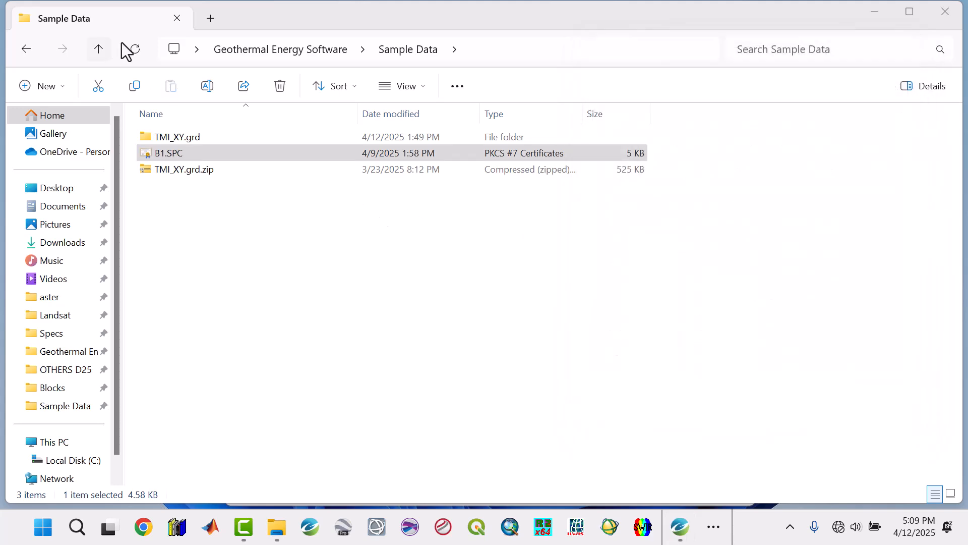
click(875, 12)
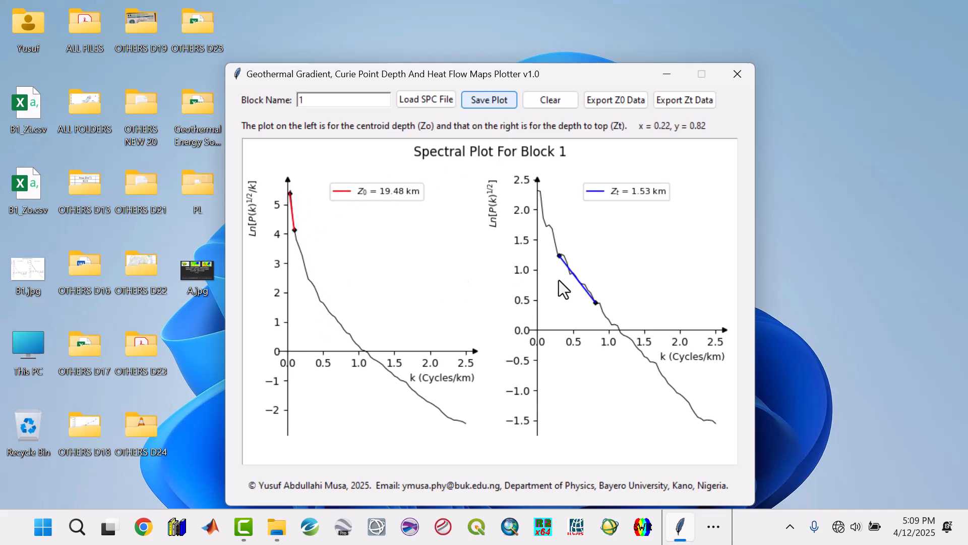
Clear the Block 1 plot, set the block name to 2, and load B1.SPC from the Sample Data folder.
click(549, 101)
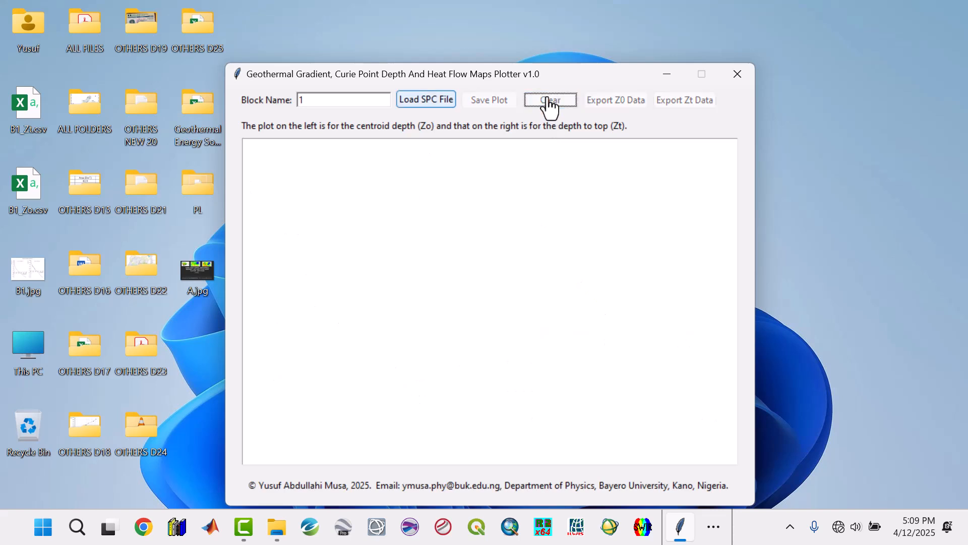
click(318, 98)
click(428, 104)
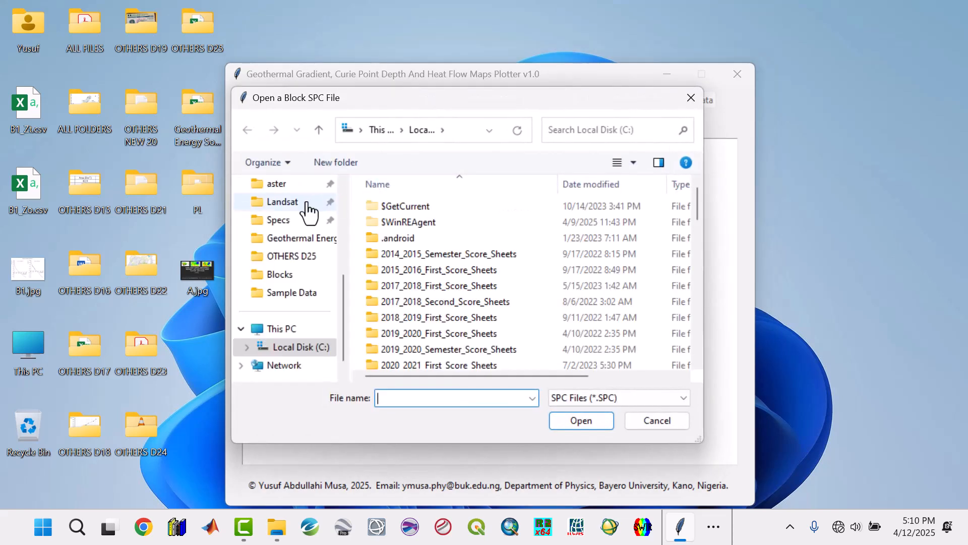
click(308, 239)
double_click(394, 223)
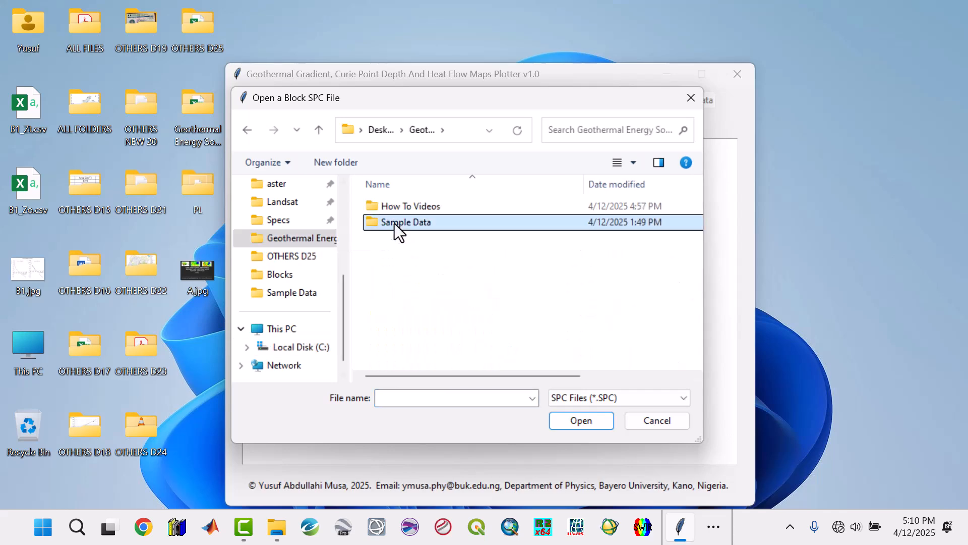
click(388, 222)
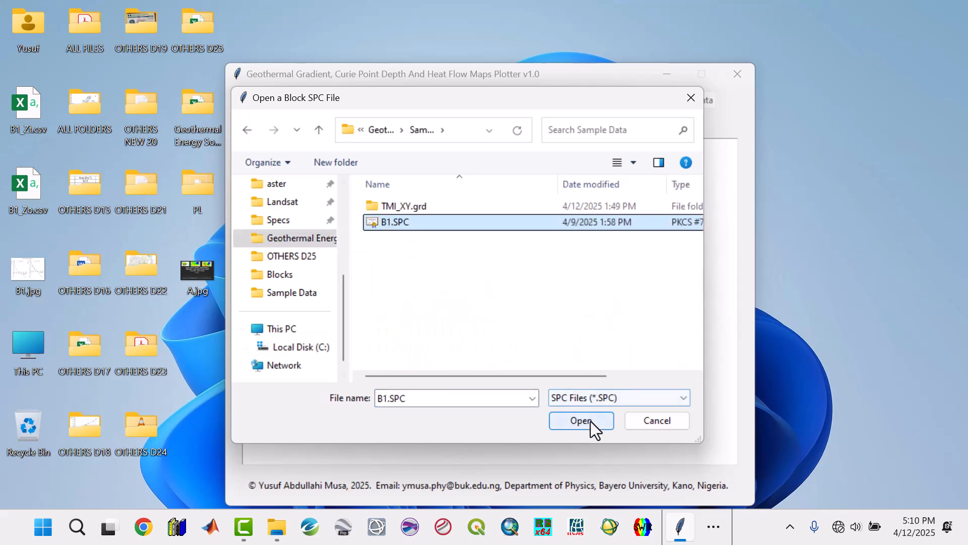
click(591, 421)
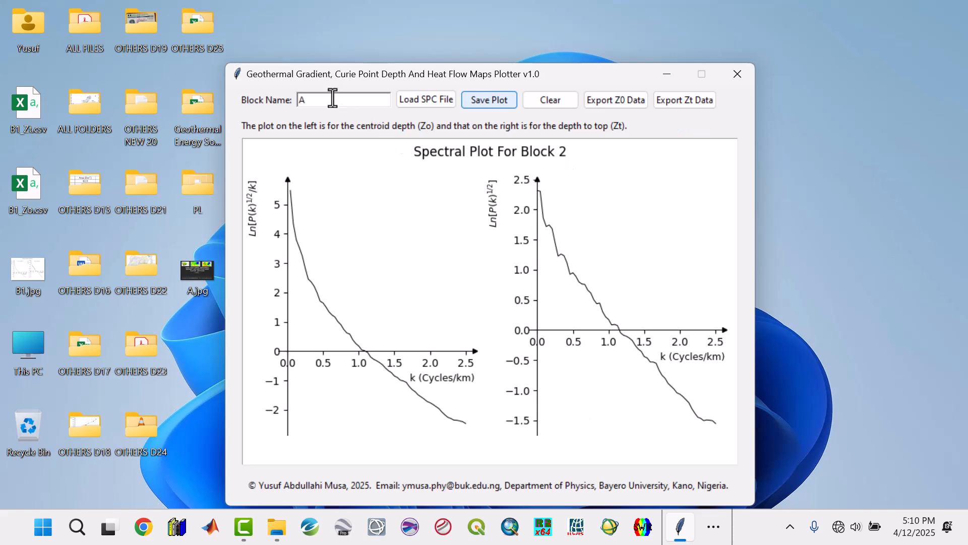
Set the block name to A and reload B1.SPC from the Sample Data folder to plot it under that name.
click(430, 102)
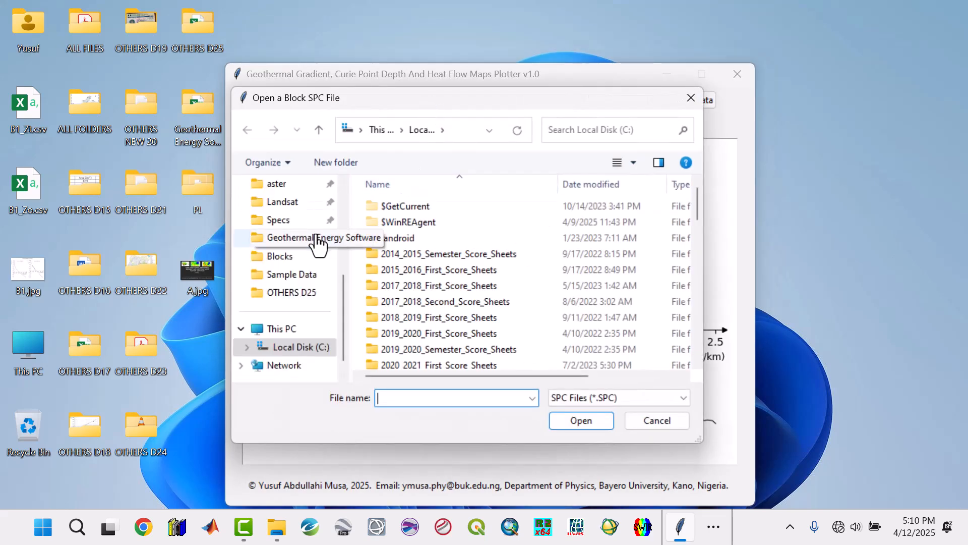
click(317, 237)
double_click(392, 223)
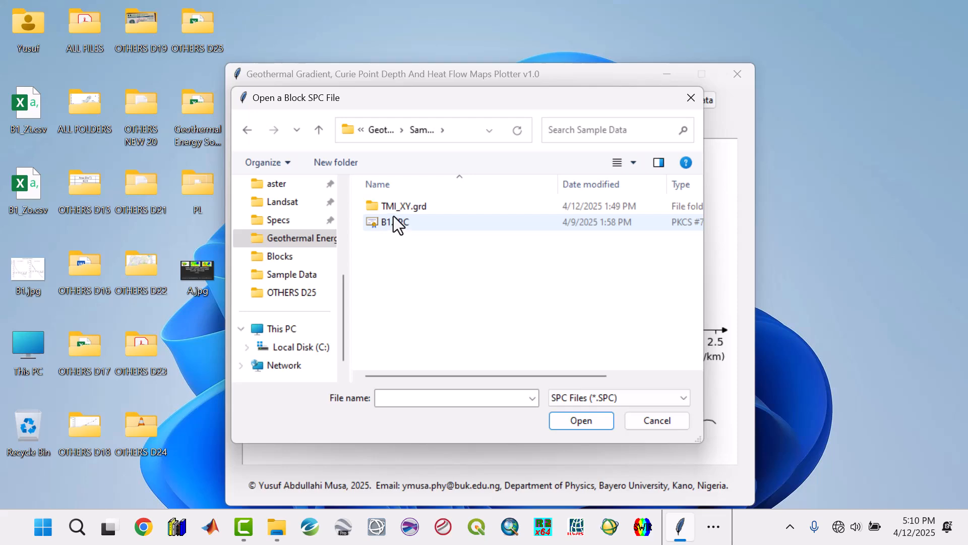
click(398, 222)
click(580, 421)
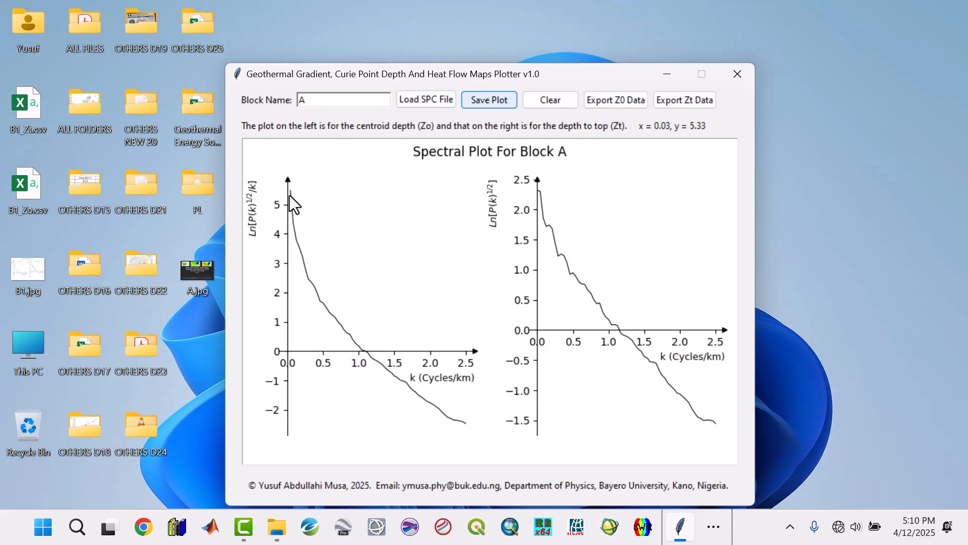
Pick the Zo slope from k about 0.03 to 0.1 and the Zt slope from k about 0.15 to 0.46.
click(295, 231)
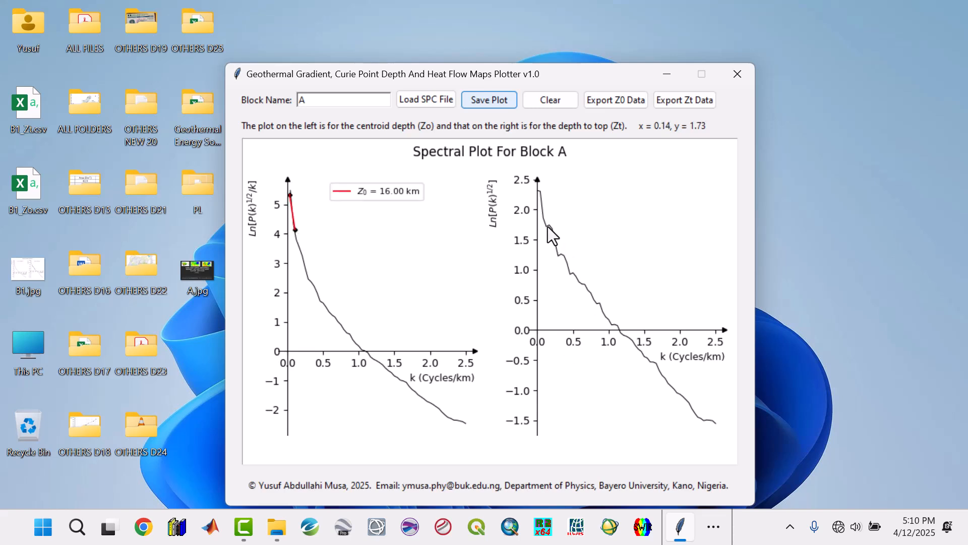
click(571, 274)
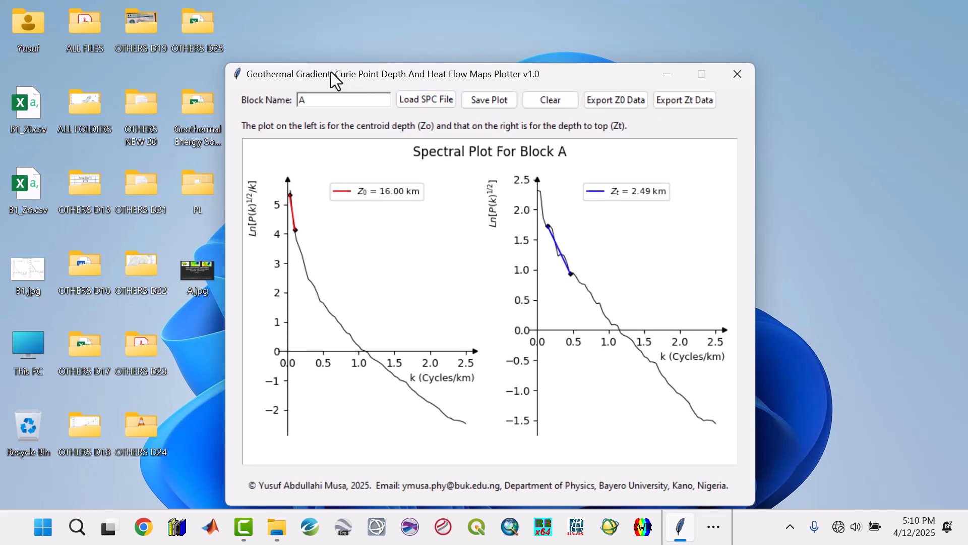
Move the plotter window aside and open the saved B1.jpg from the desktop to view the Block 1 spectral plot.
drag(330, 71, 383, 40)
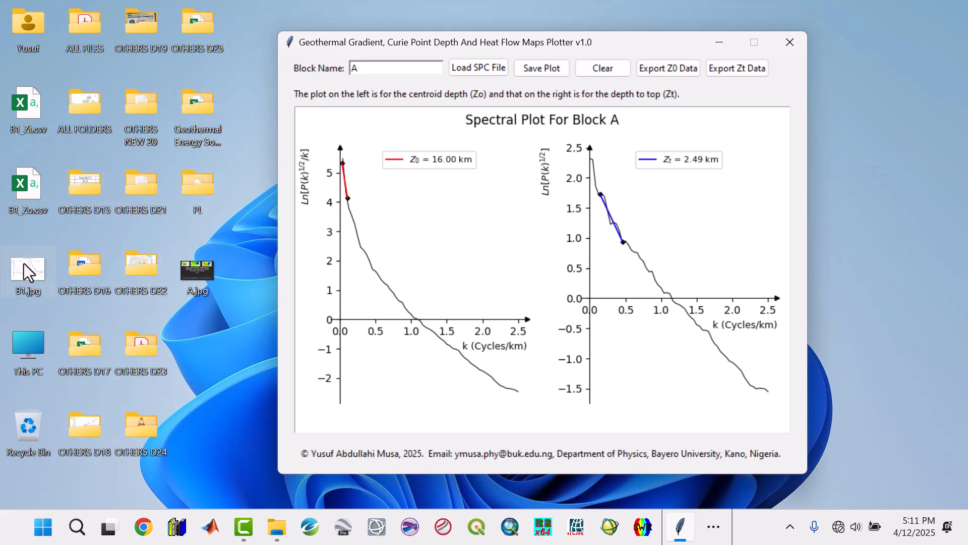
double_click(31, 277)
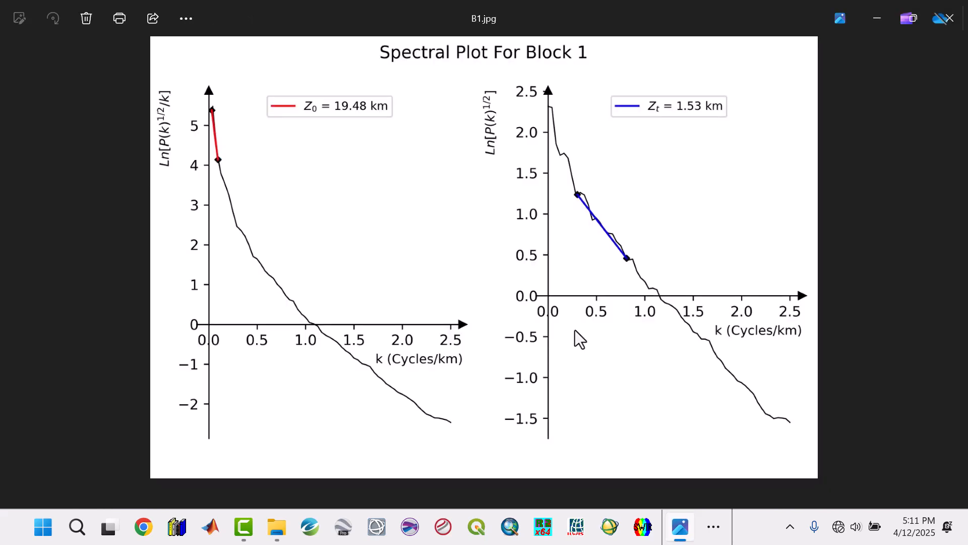